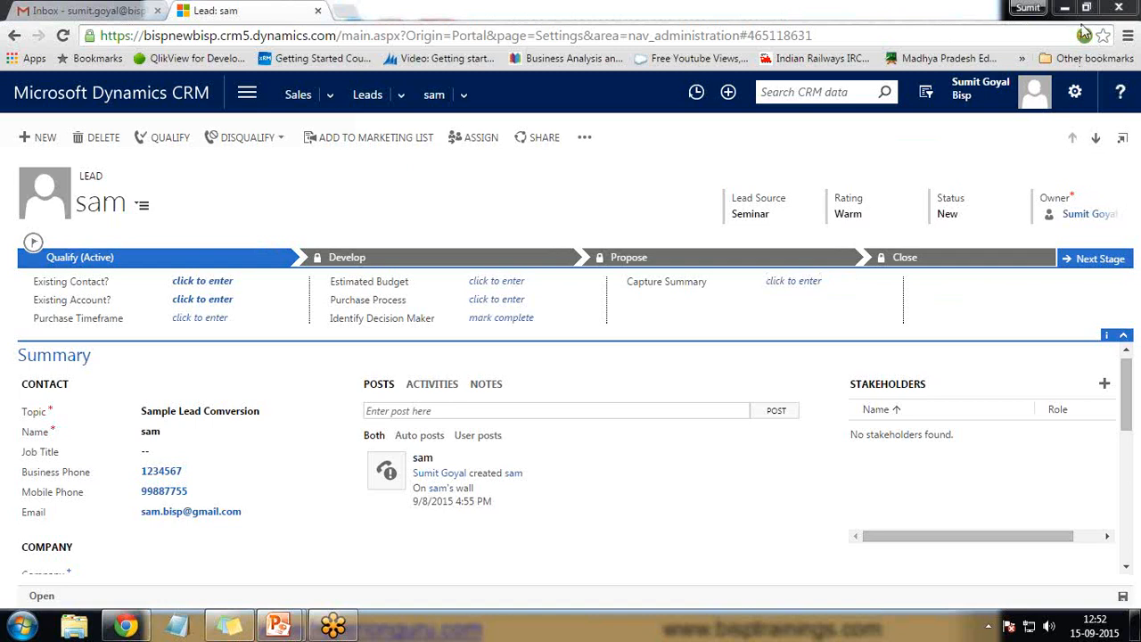
Open the list of processes in the Settings area
left_click(247, 98)
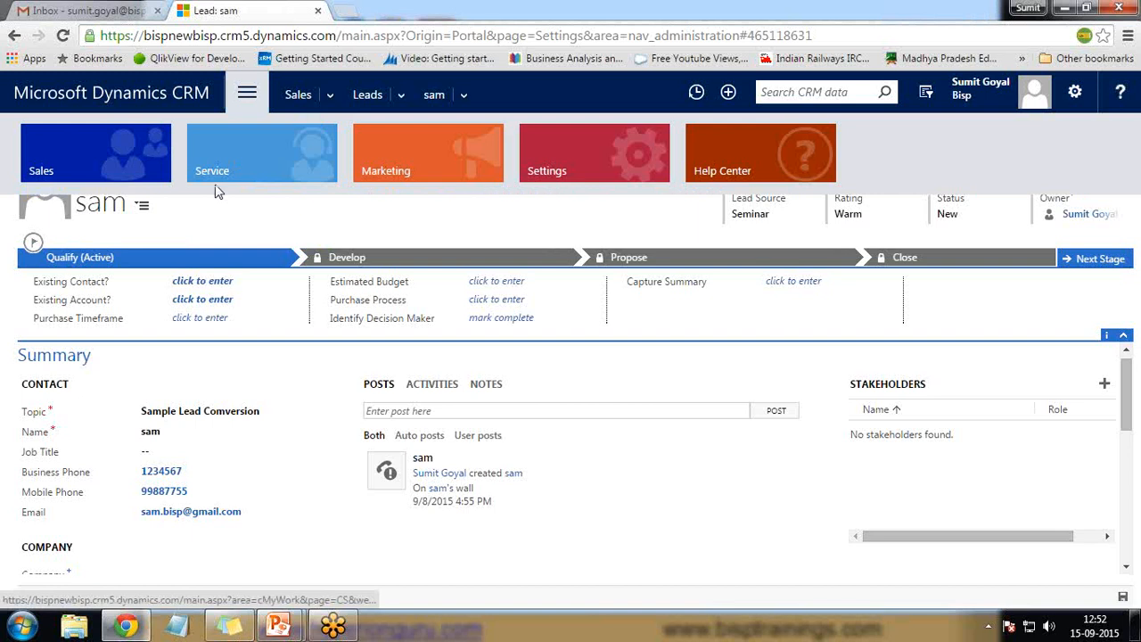
left_click(583, 154)
left_click(756, 253)
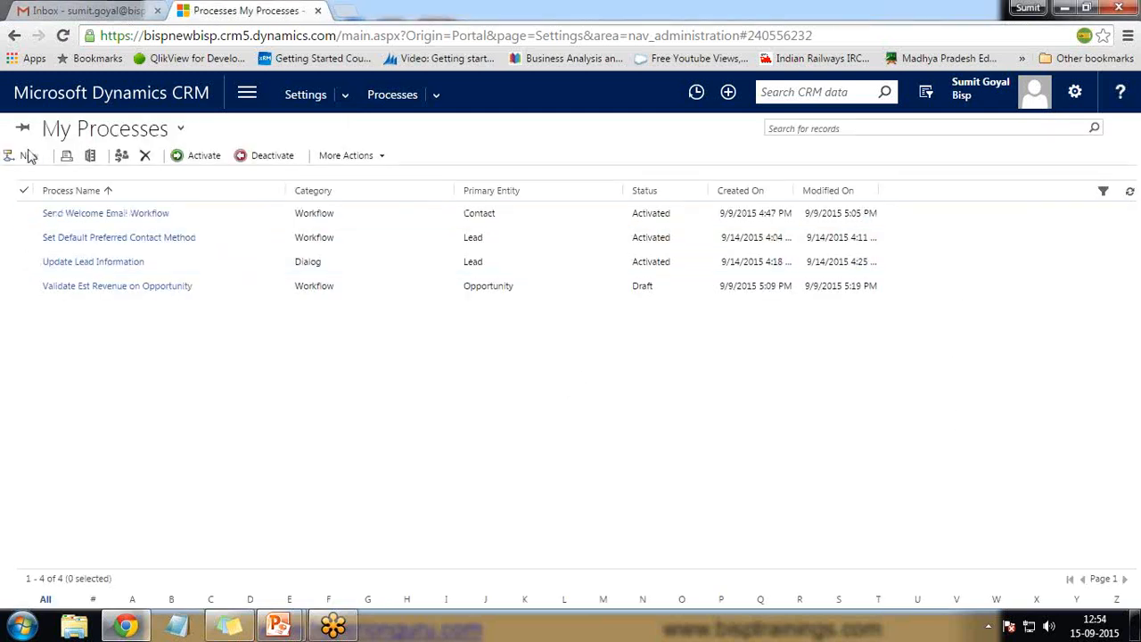
Start a new process and name it "Lead tp Opportunity with Sales Process"
left_click(27, 161)
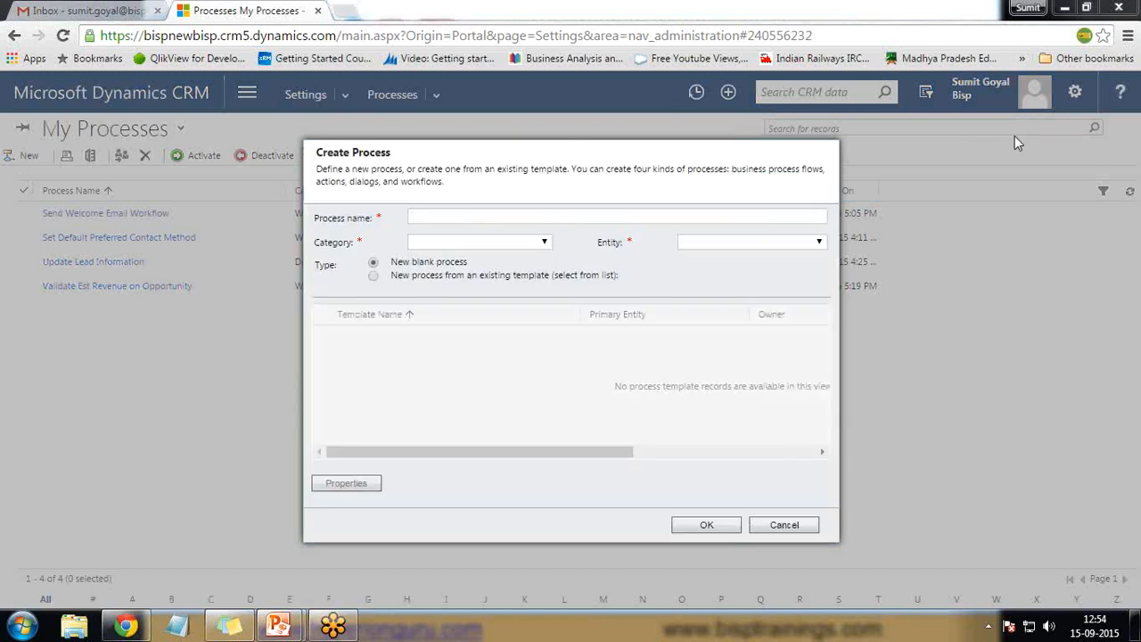
left_click(454, 219)
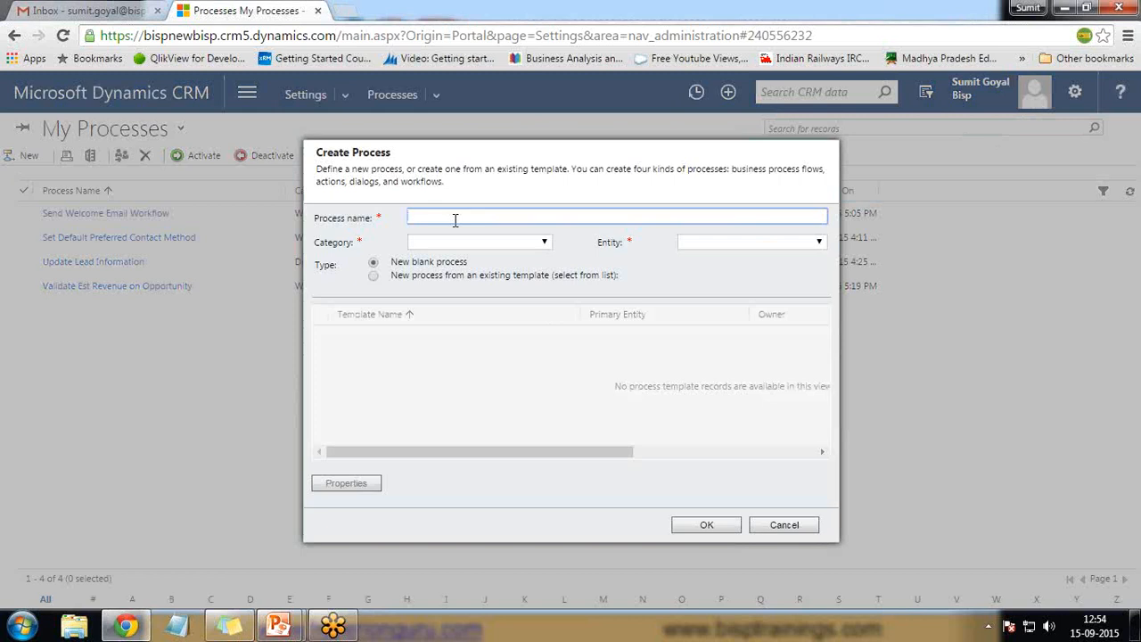
type("Lead")
type(" to")
type(" Opport")
type("unity with")
type(" Sales")
type(" Process")
Set the new process's category to Business Process Flow and its entity to Lead, and create it
left_click(503, 244)
left_click(463, 283)
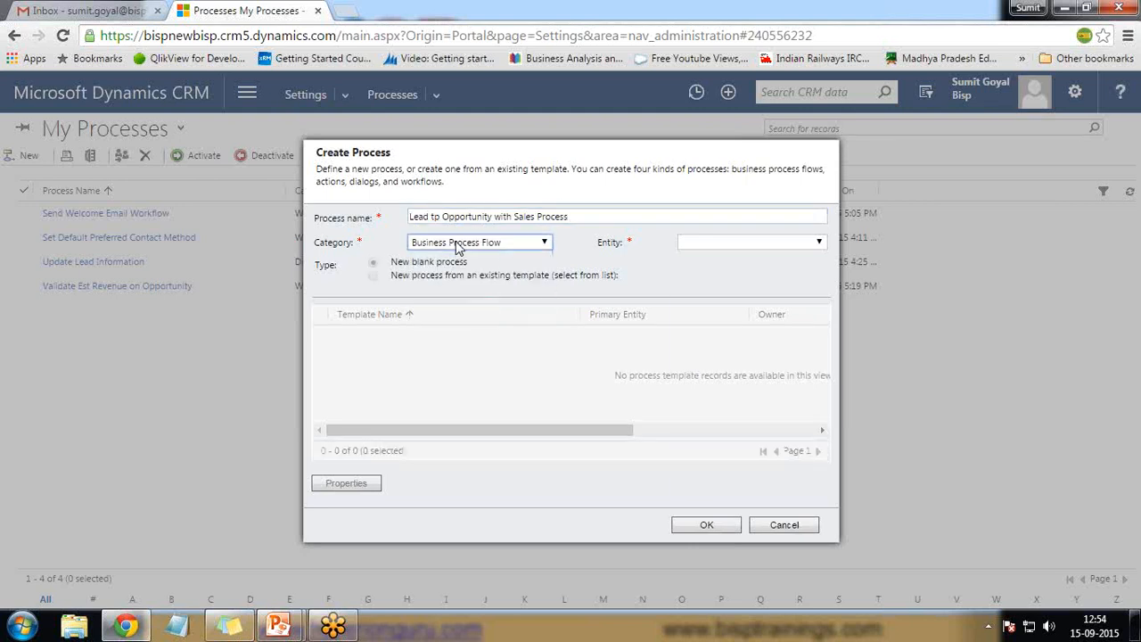
left_click(730, 241)
scroll(805, 341, "down", 1)
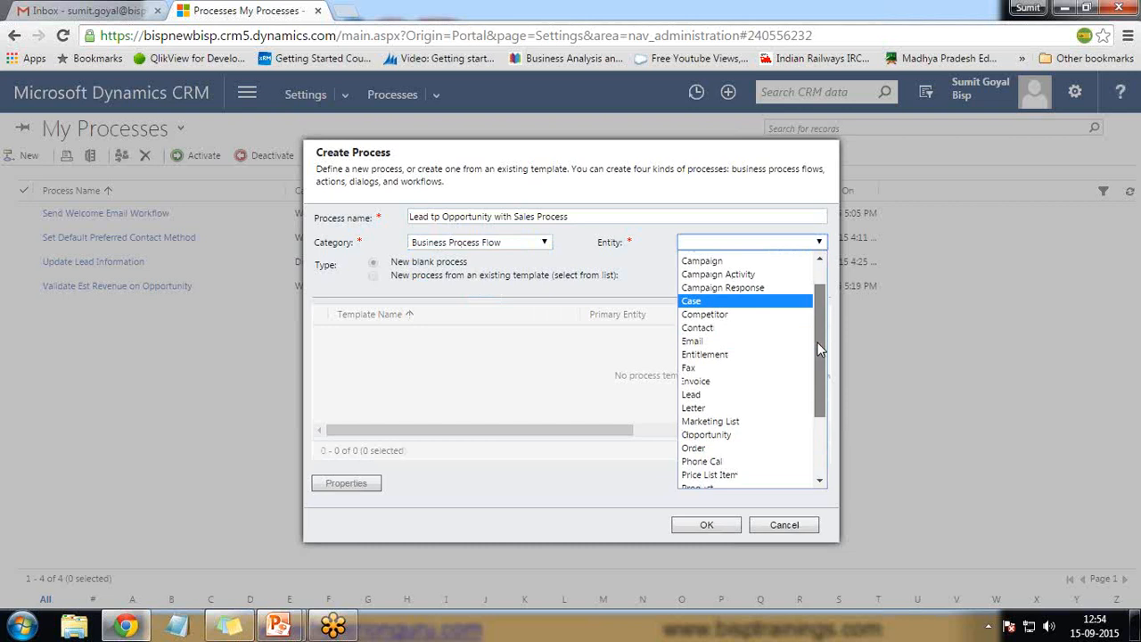
left_click(700, 395)
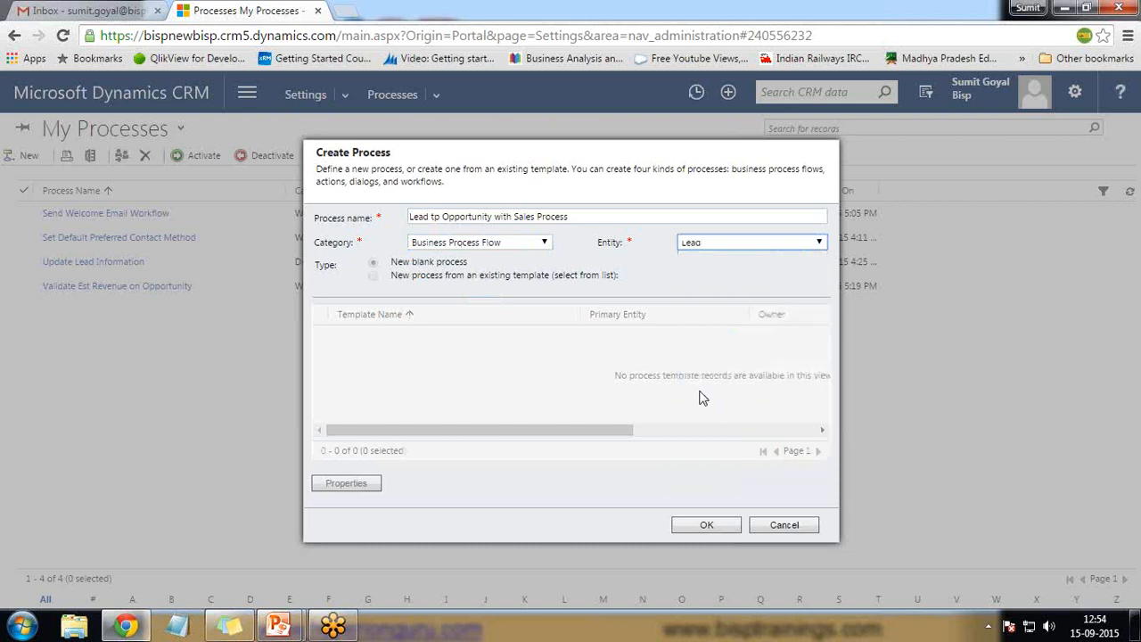
left_click(704, 528)
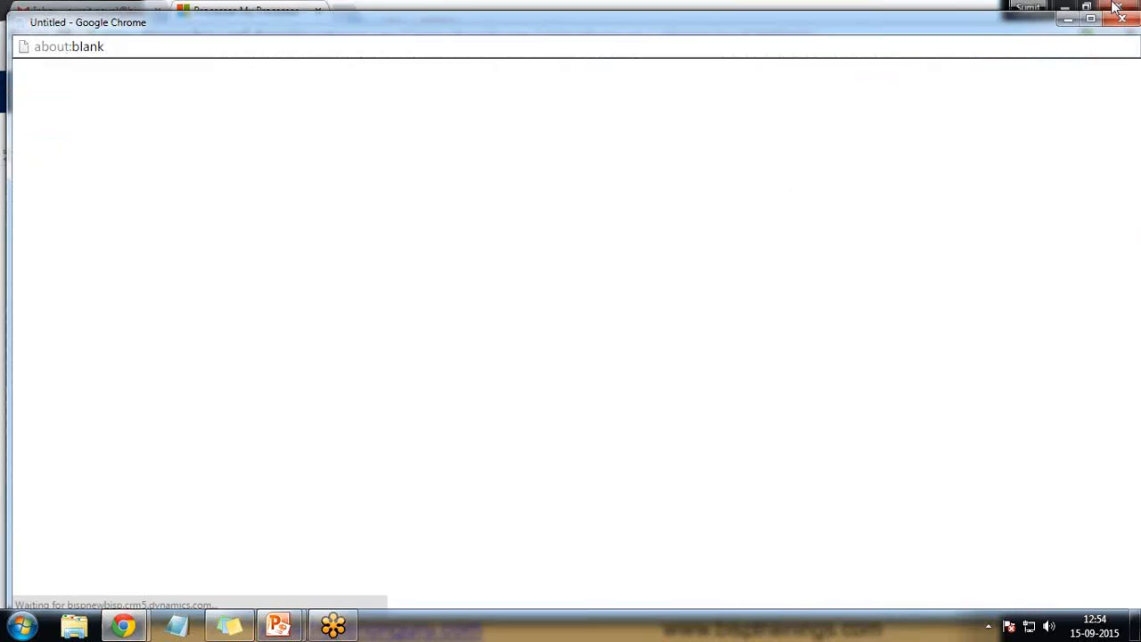
Restore the process editor window to a smaller size, reposition it and extend its height to show the whole stage
double_click(31, 22)
left_click_drag(375, 187, 191, 40)
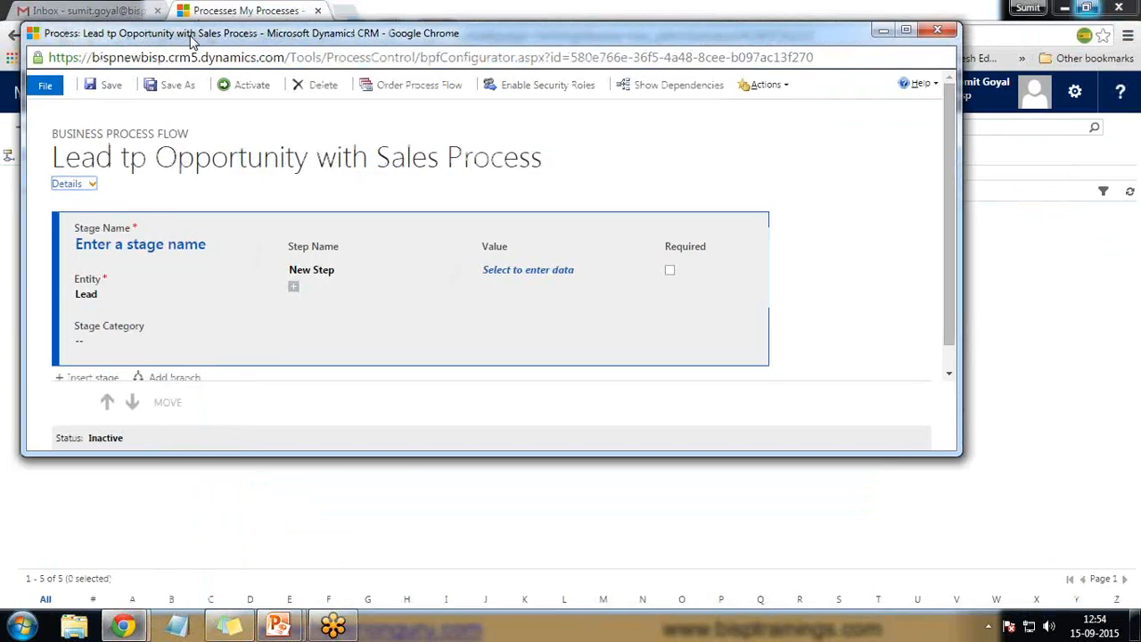
left_click_drag(548, 455, 560, 592)
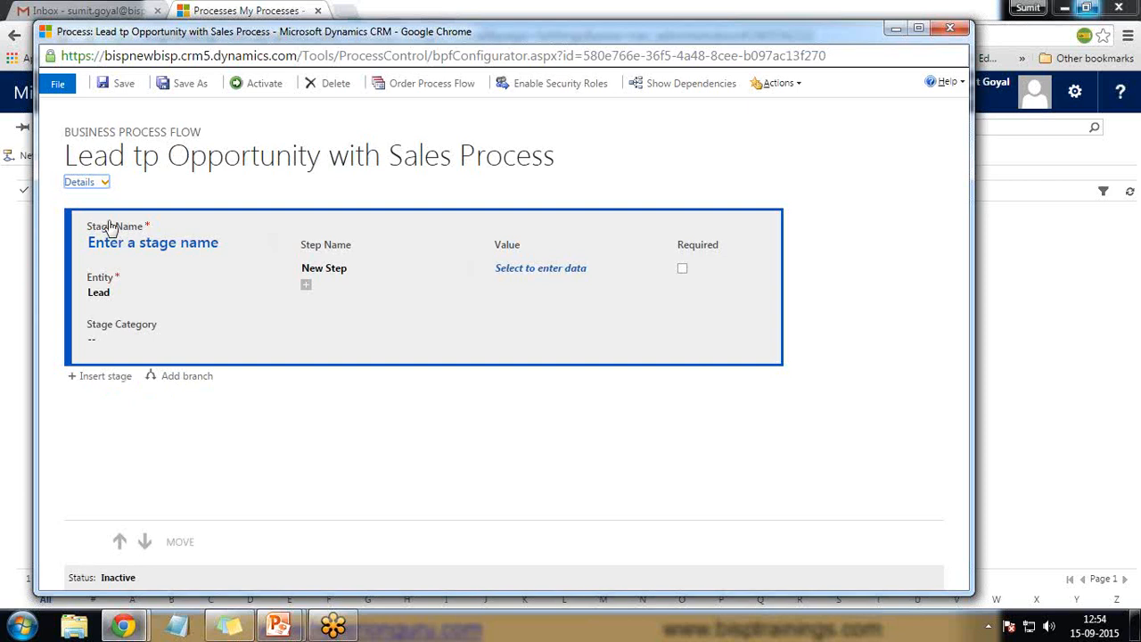
Name the first stage "Qualify" and set its stage category to Qualify
left_click(153, 249)
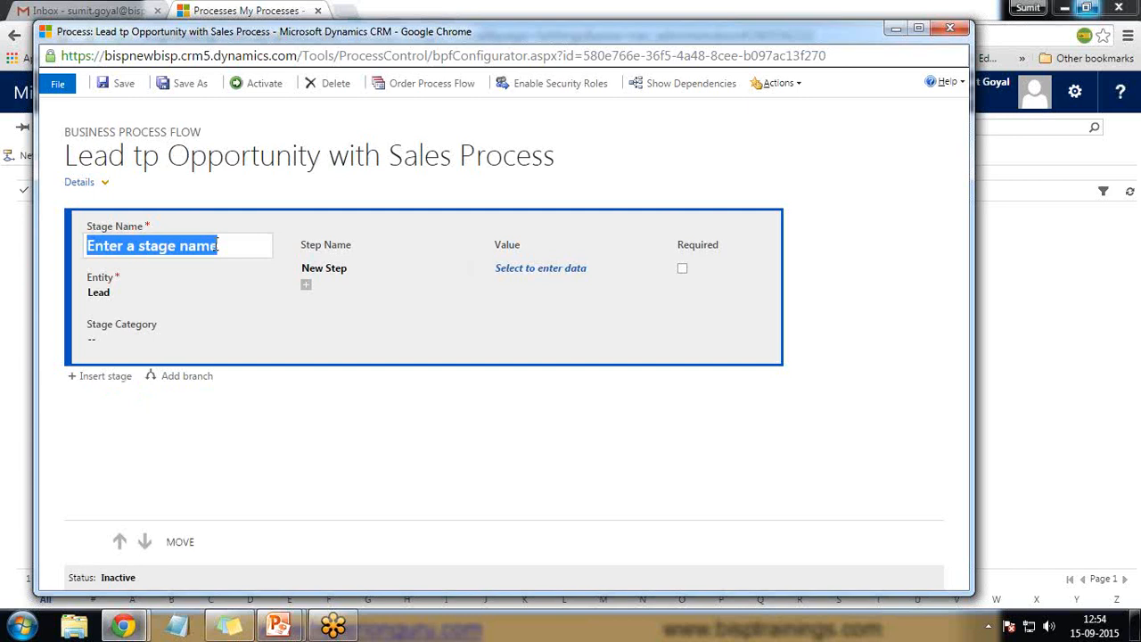
type("Qualify")
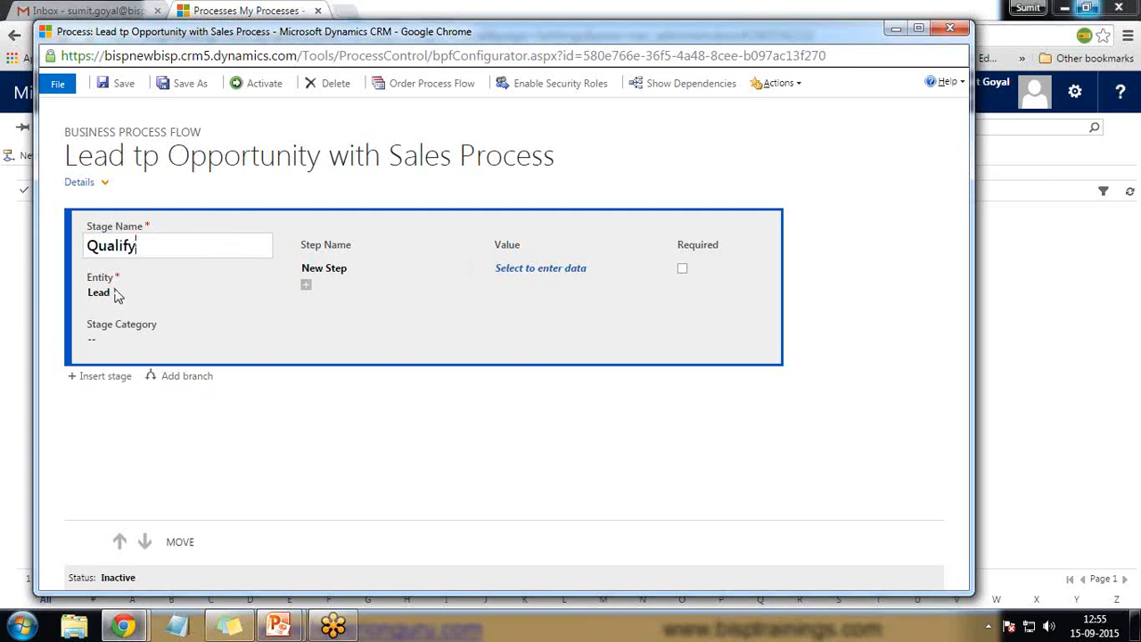
left_click(127, 339)
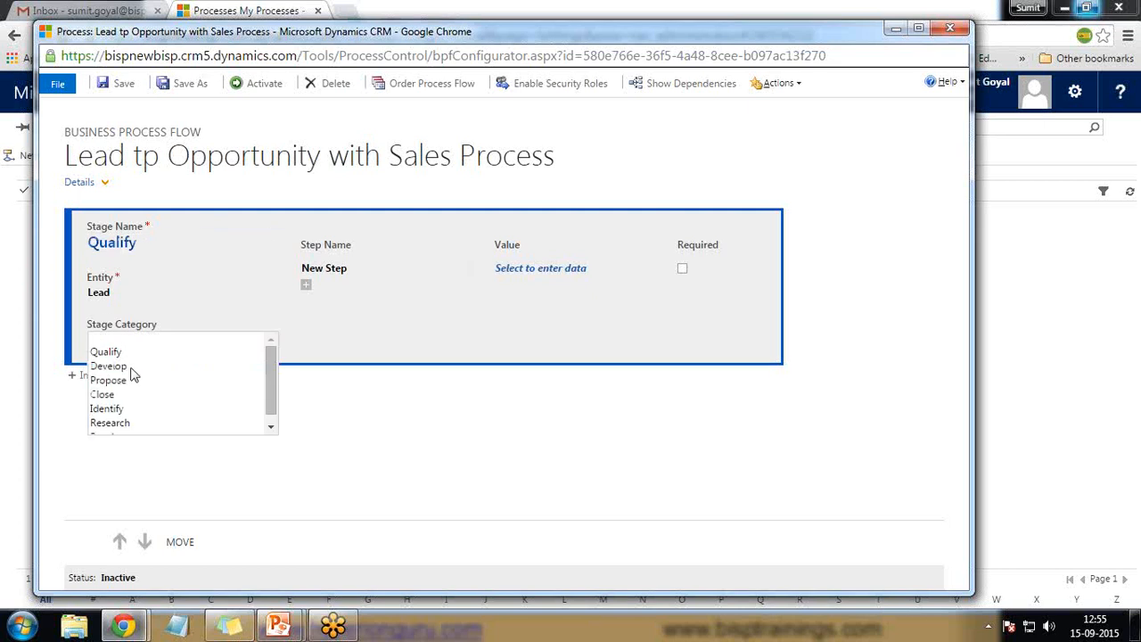
left_click(127, 351)
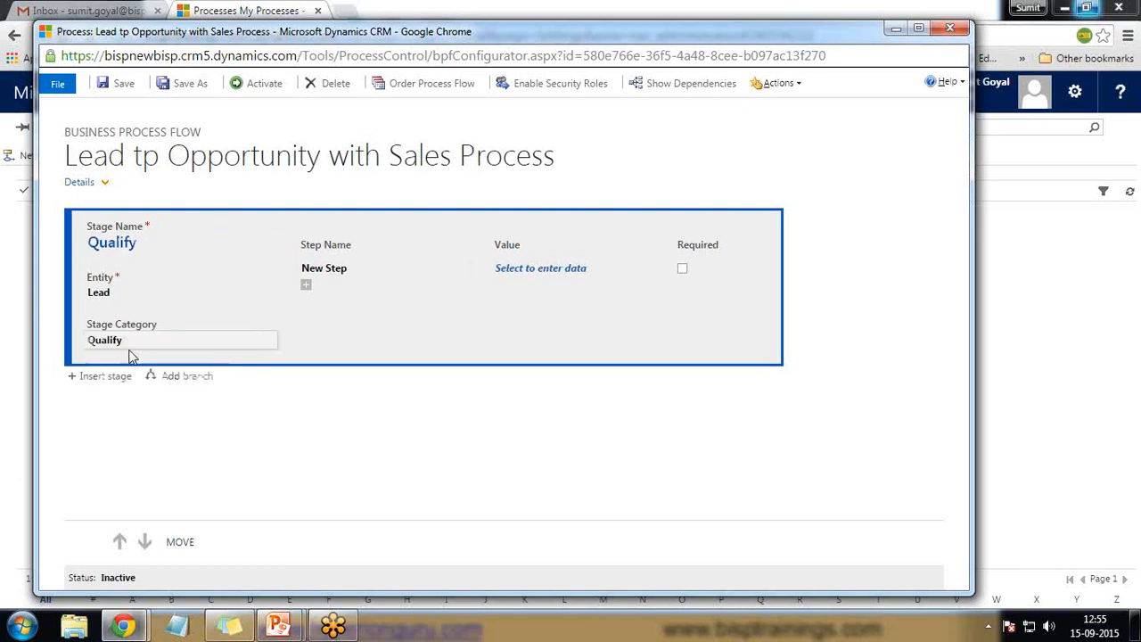
Set the Qualify stage's first step to the Existing Contact? field and add a second step for Existing Account?
left_click(443, 269)
left_click(565, 270)
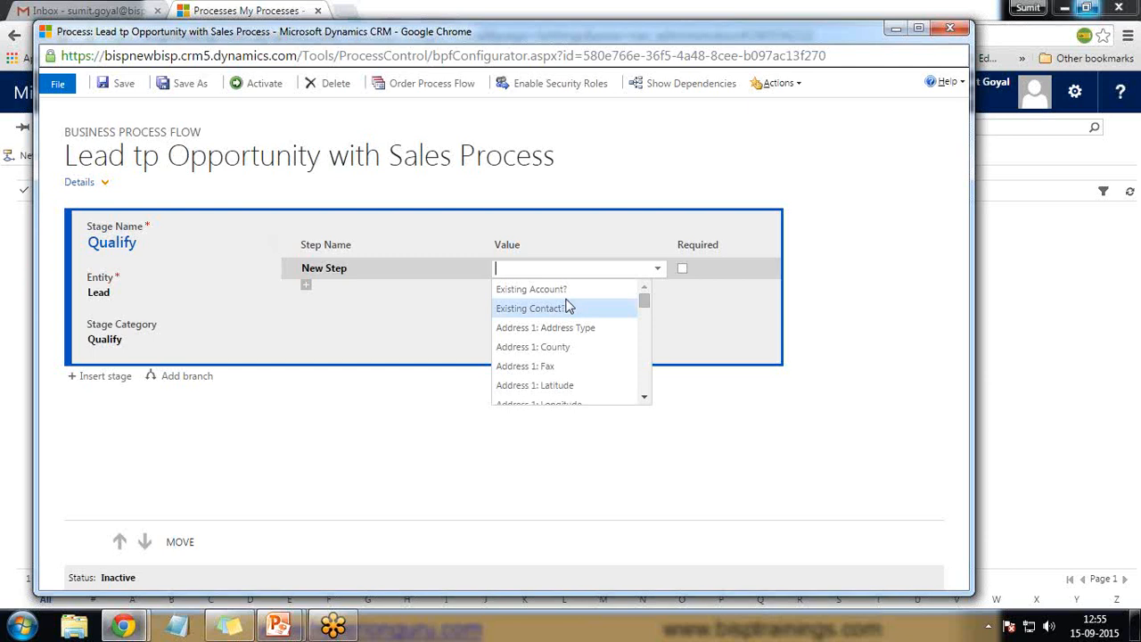
left_click(562, 308)
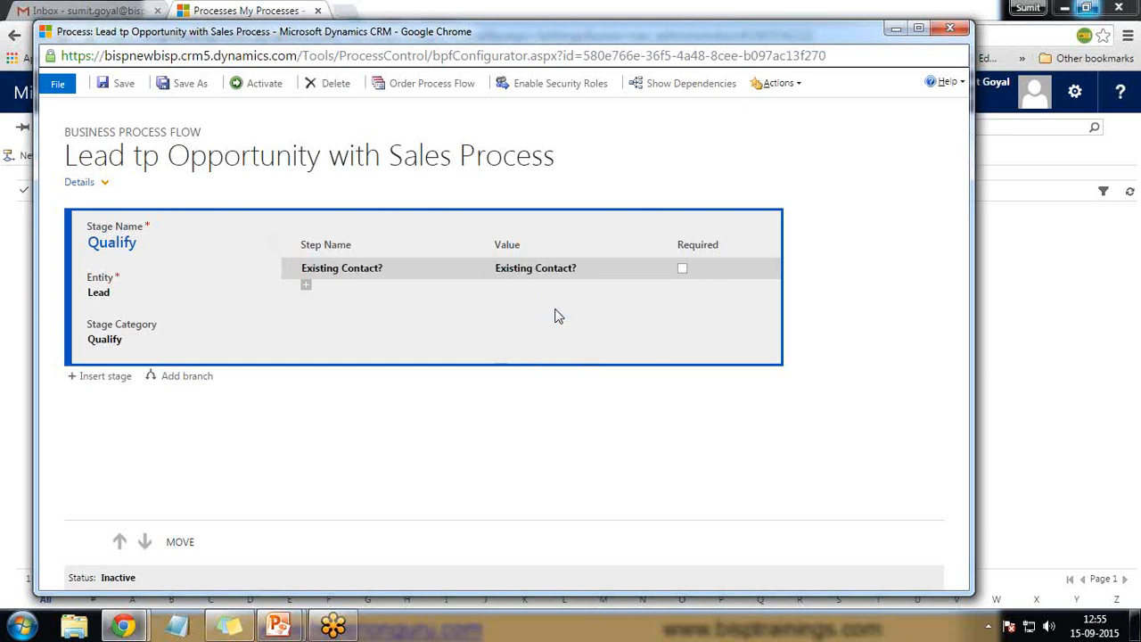
left_click(682, 270)
left_click(306, 285)
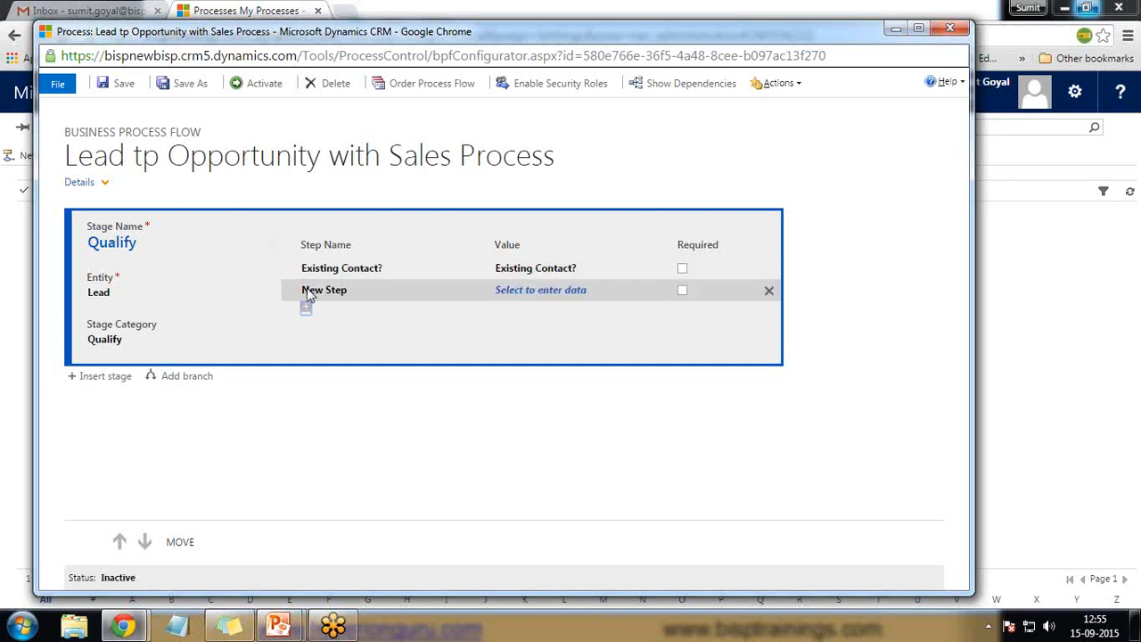
left_click(562, 291)
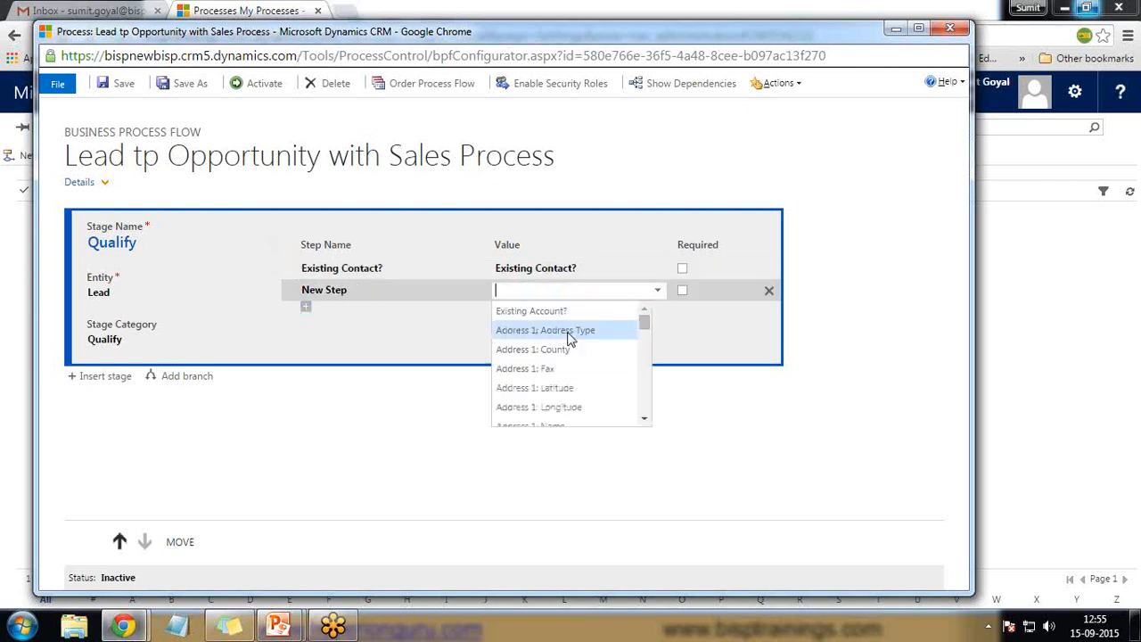
left_click(556, 310)
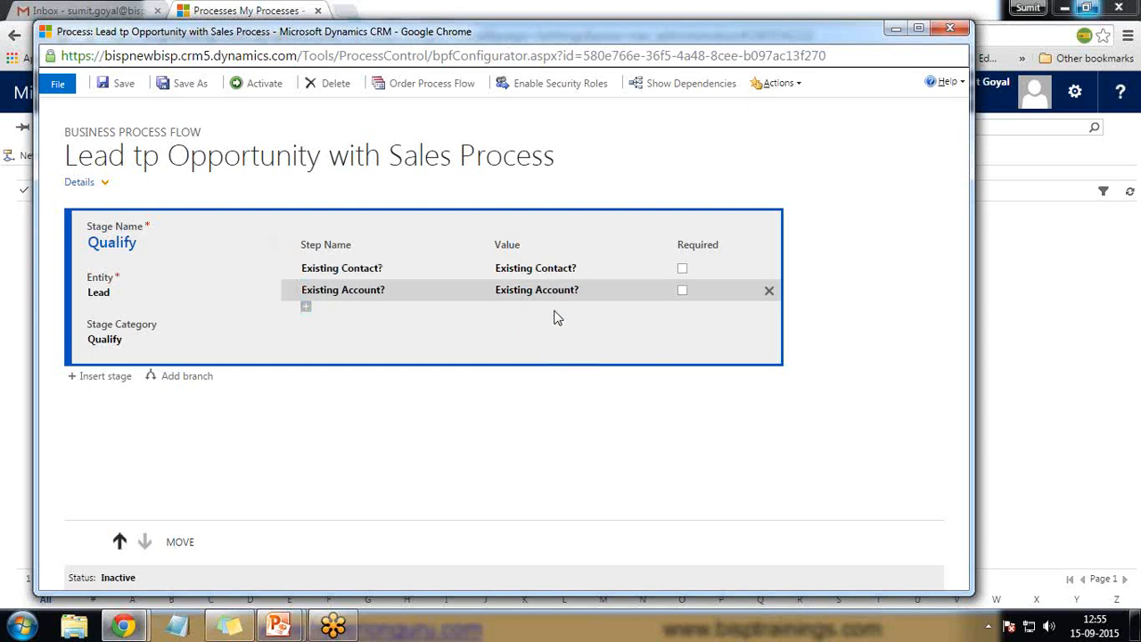
Add a third step to the Qualify stage using the Purchase Timeframe field
left_click(306, 308)
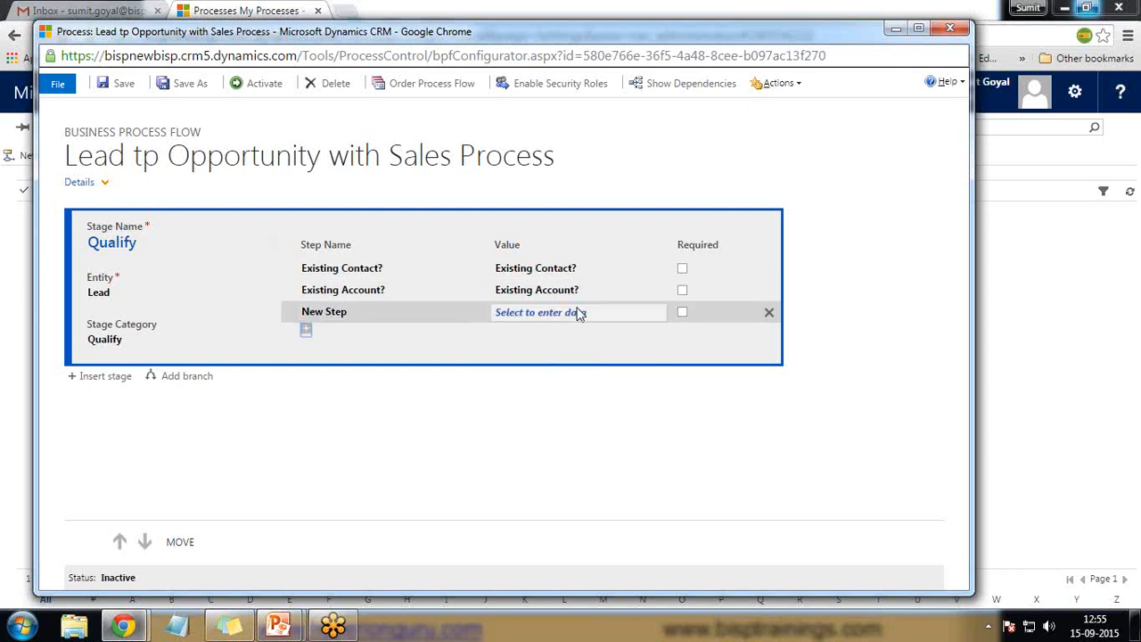
left_click(578, 313)
type("pur")
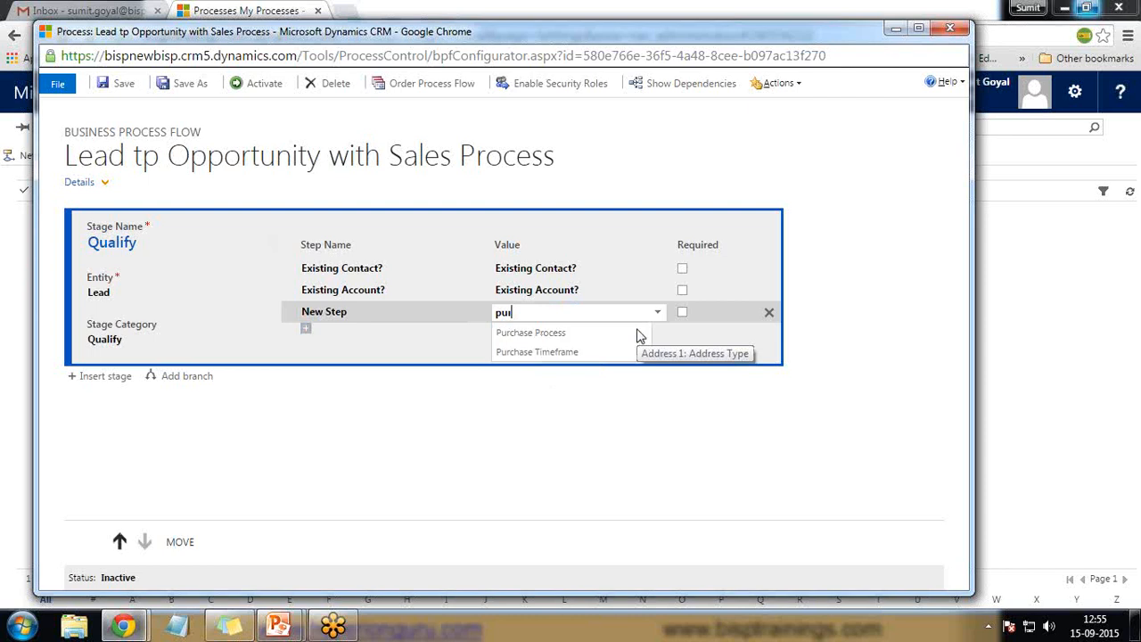
left_click(568, 352)
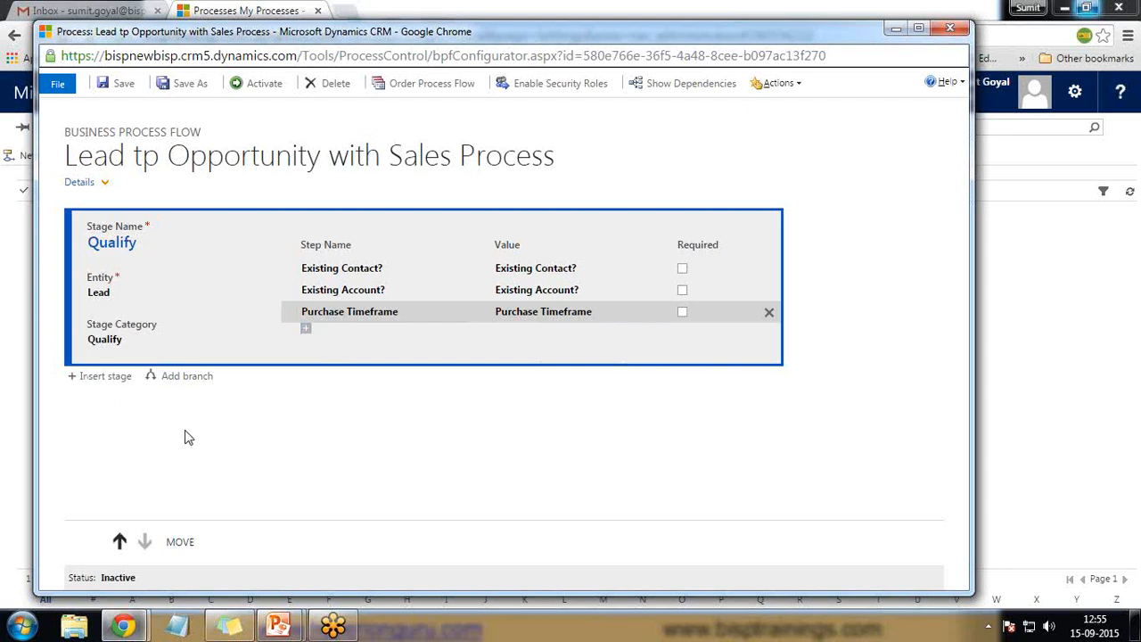
Insert a new stage below Qualify and name it "Develop"
left_click(105, 377)
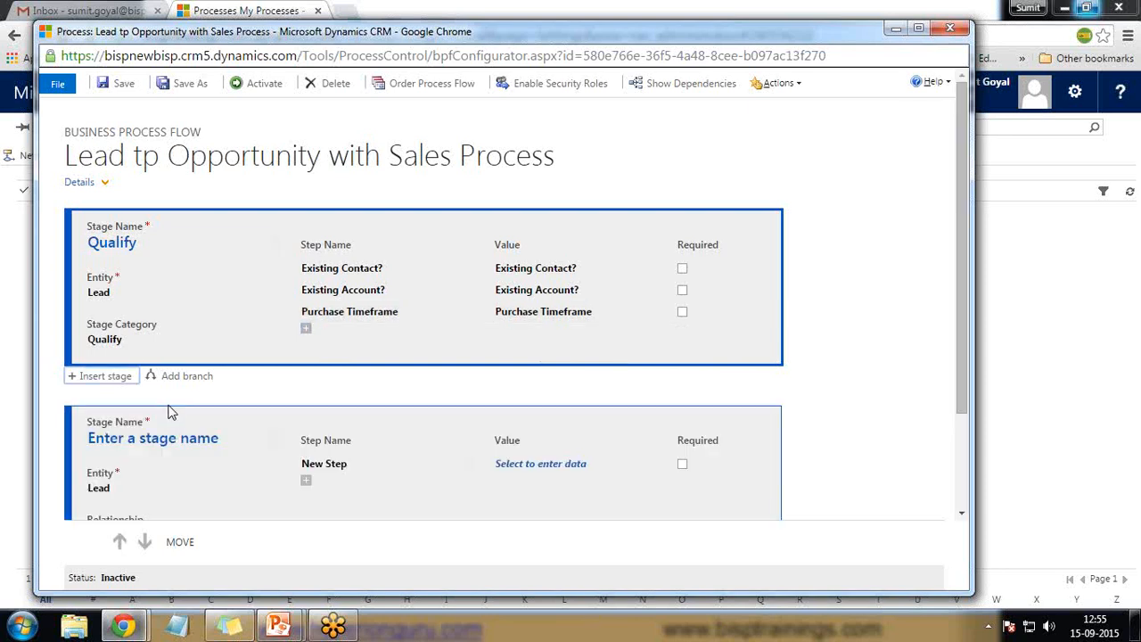
scroll(171, 413, "down", 2)
left_click(220, 316)
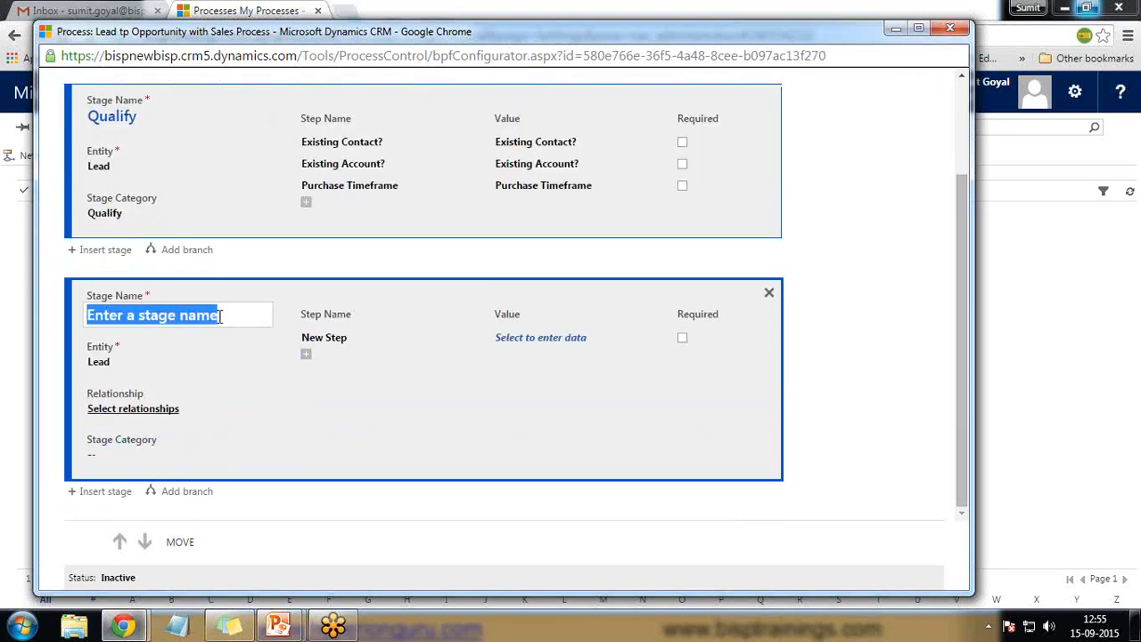
type("Develop")
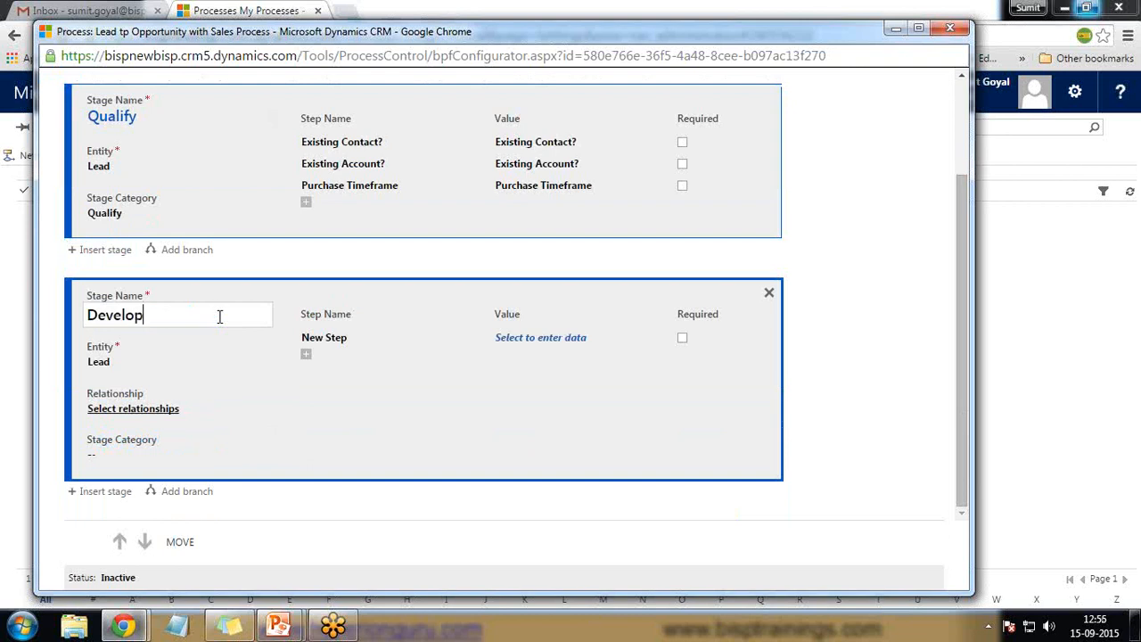
Set the Develop stage's entity to Opportunity
left_click(134, 366)
left_click(397, 379)
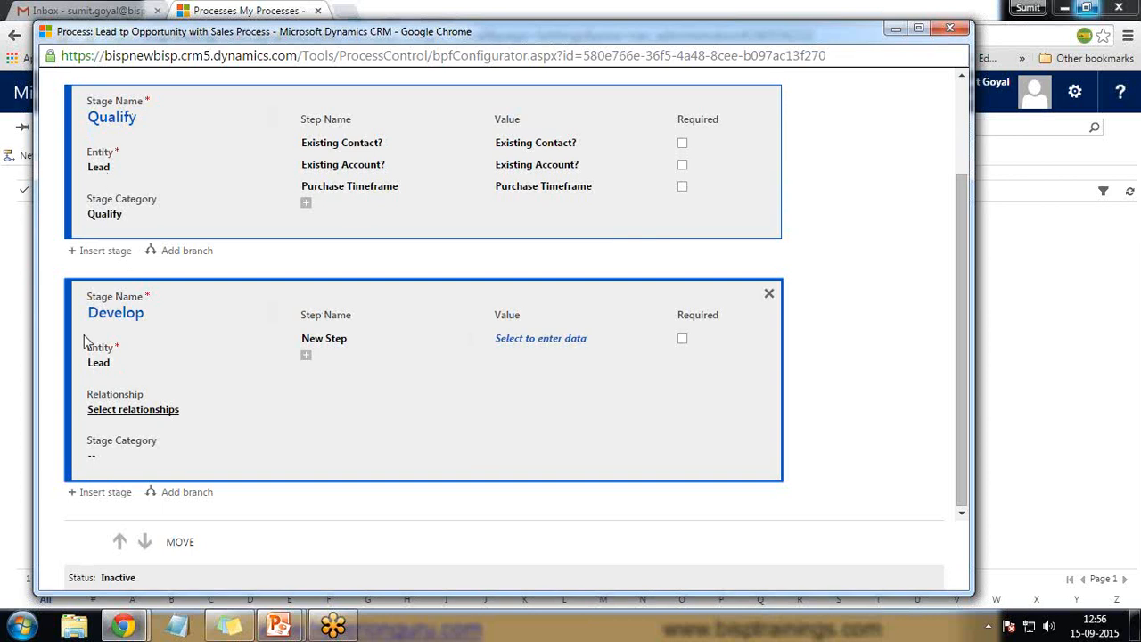
left_click(98, 362)
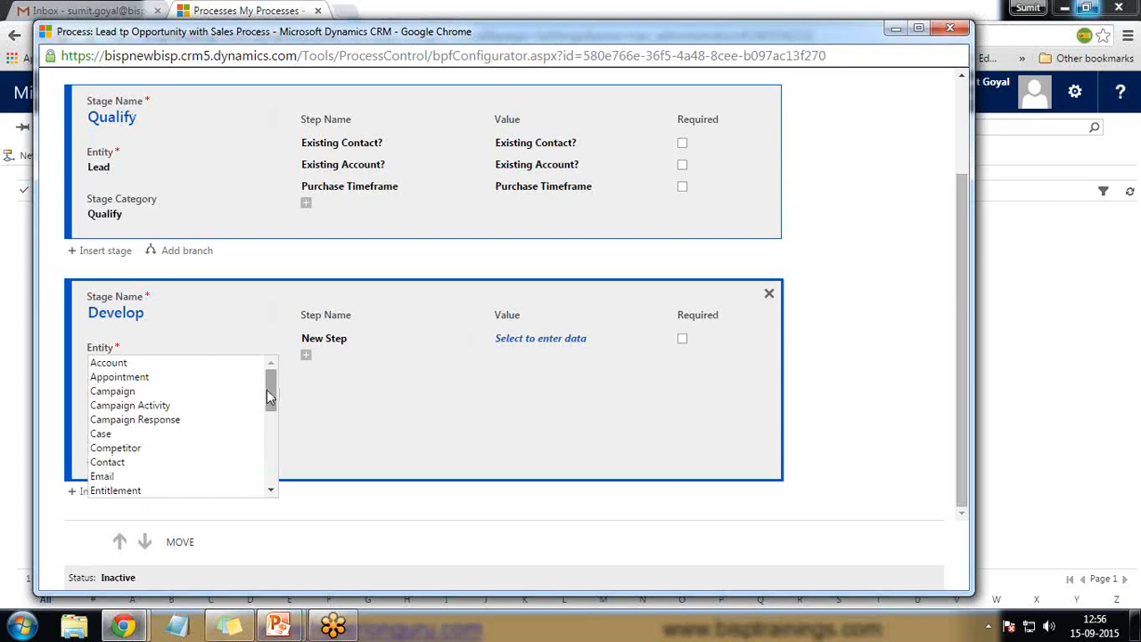
scroll(268, 397, "down", 2)
left_click(153, 485)
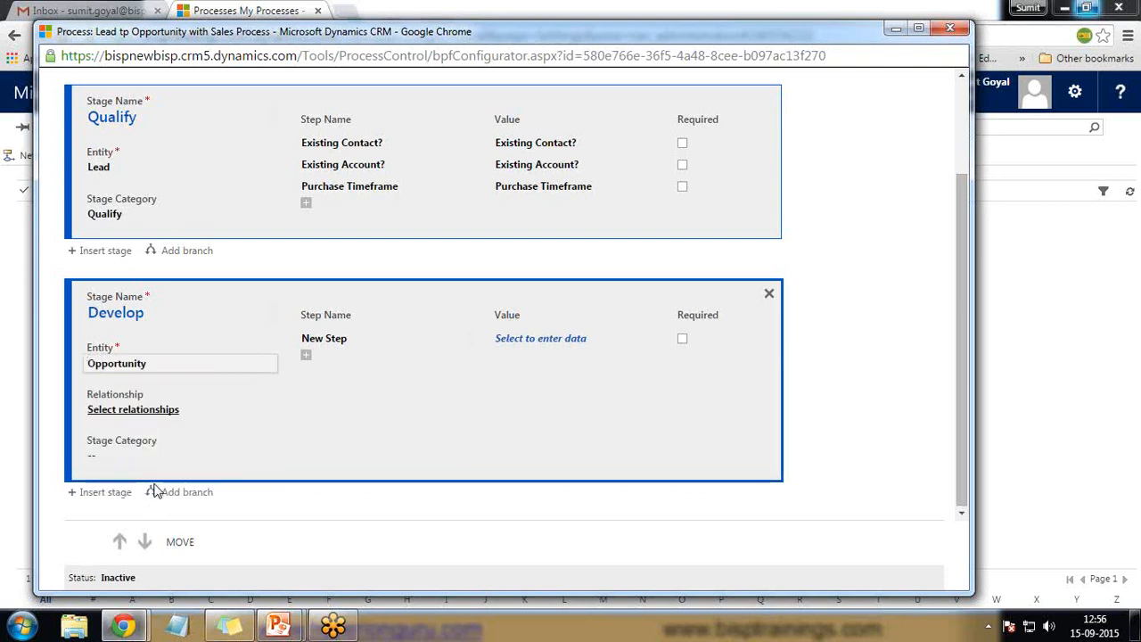
left_click(520, 339)
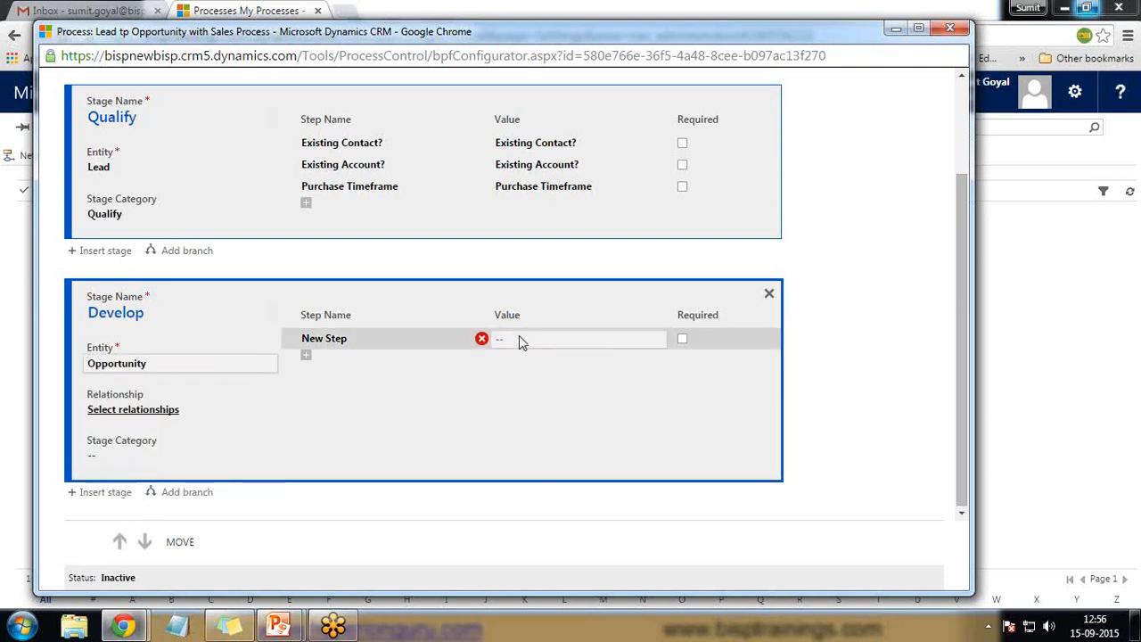
left_click(522, 342)
mouse_move(642, 378)
left_mouse_down()
mouse_move(646, 459)
mouse_move(637, 372)
left_mouse_up()
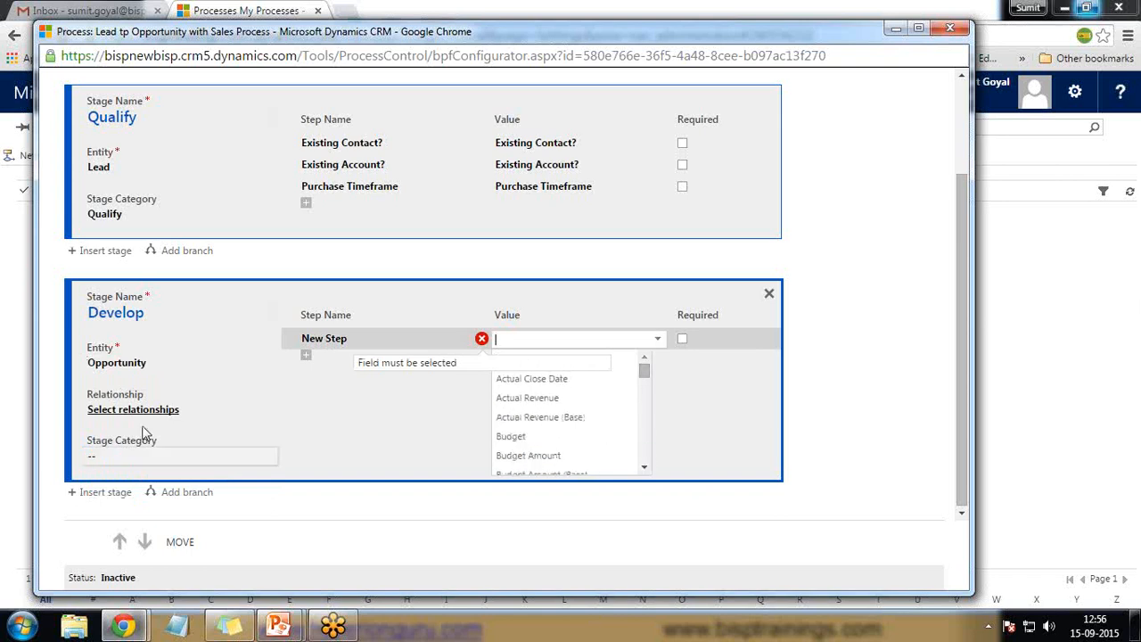
Set the Develop stage's category to Develop and its first step's field to Budget Amount
left_click(143, 456)
left_click(115, 451)
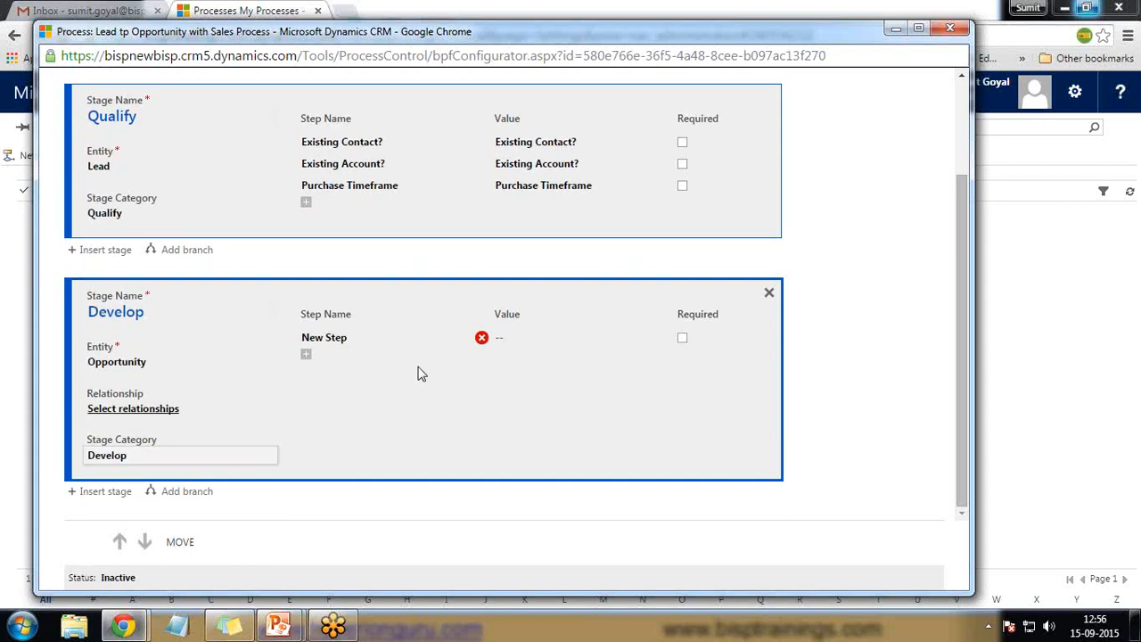
left_click(512, 340)
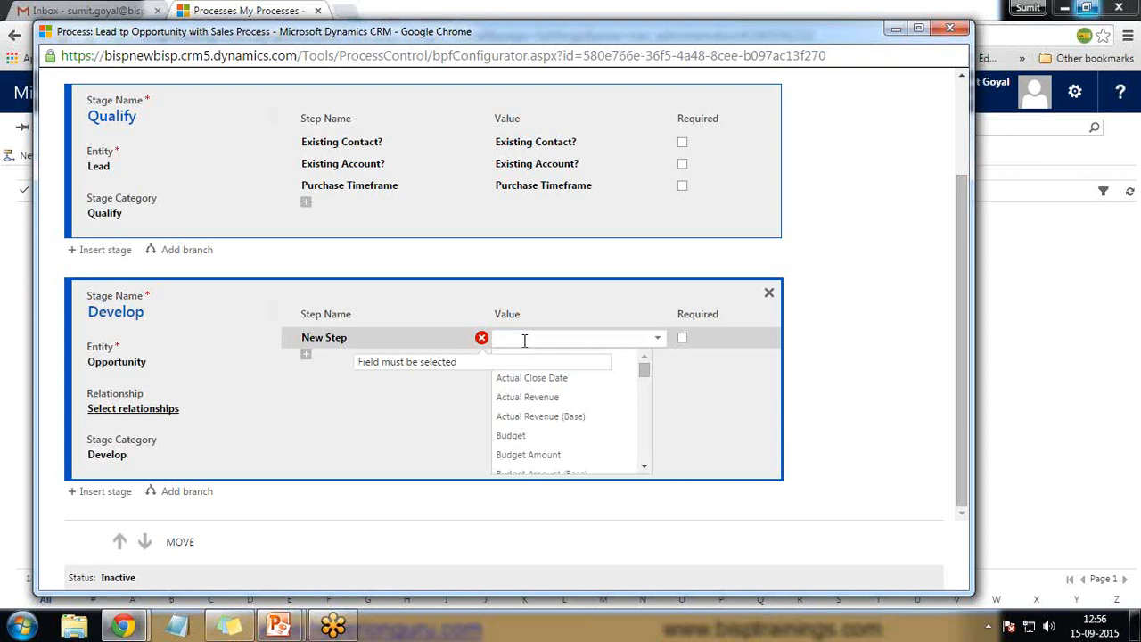
type("Budget")
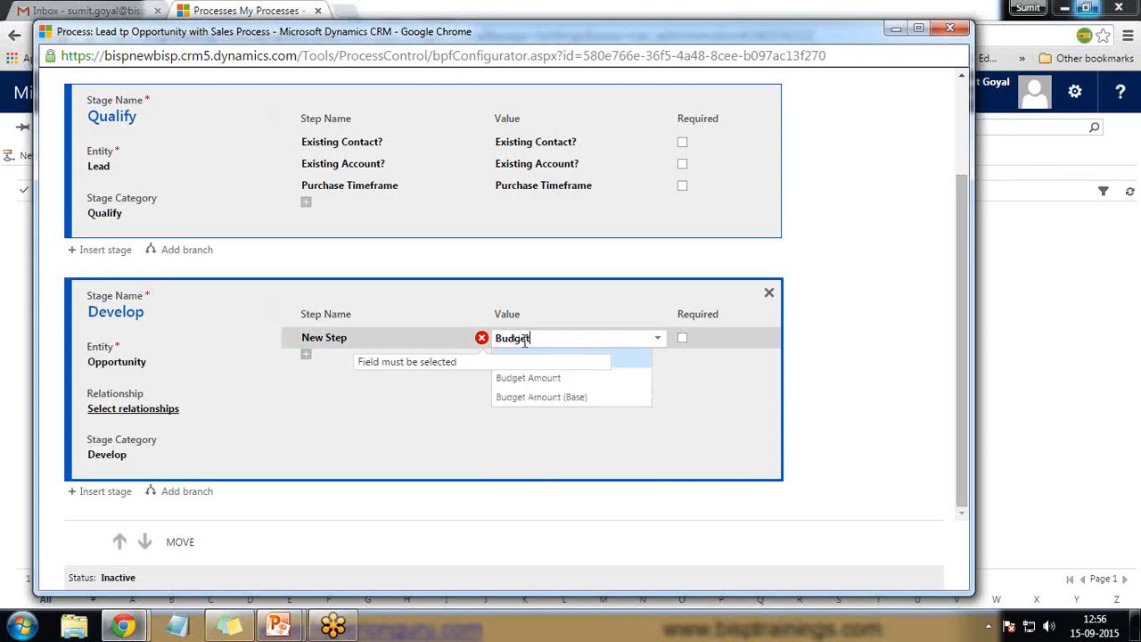
left_click(528, 378)
Rename the Budget Amount step in the Develop stage to "Estimated Budget"
left_click(412, 339)
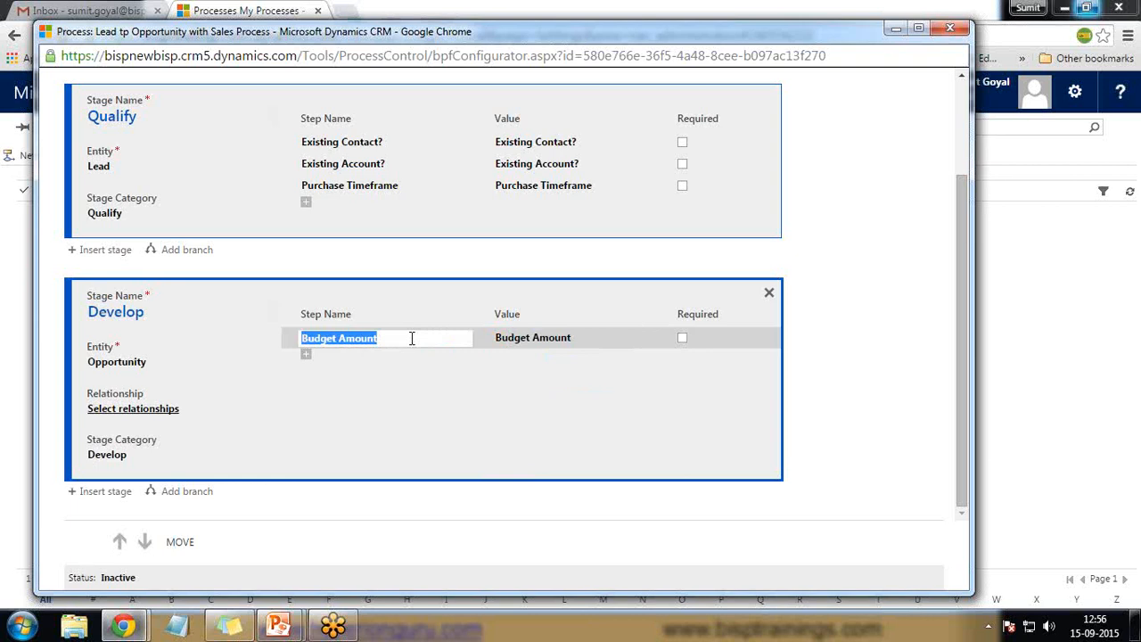
type("Estima")
type("ted Budget")
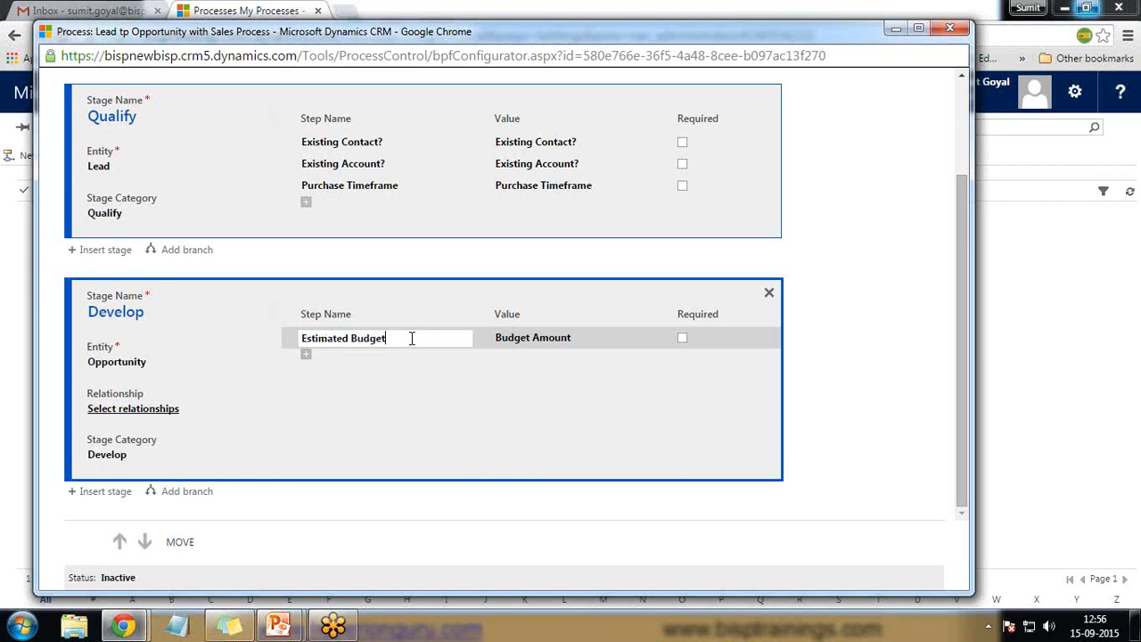
Add a second step to the Develop stage using the Purchase Process field
left_click(309, 356)
left_click(564, 364)
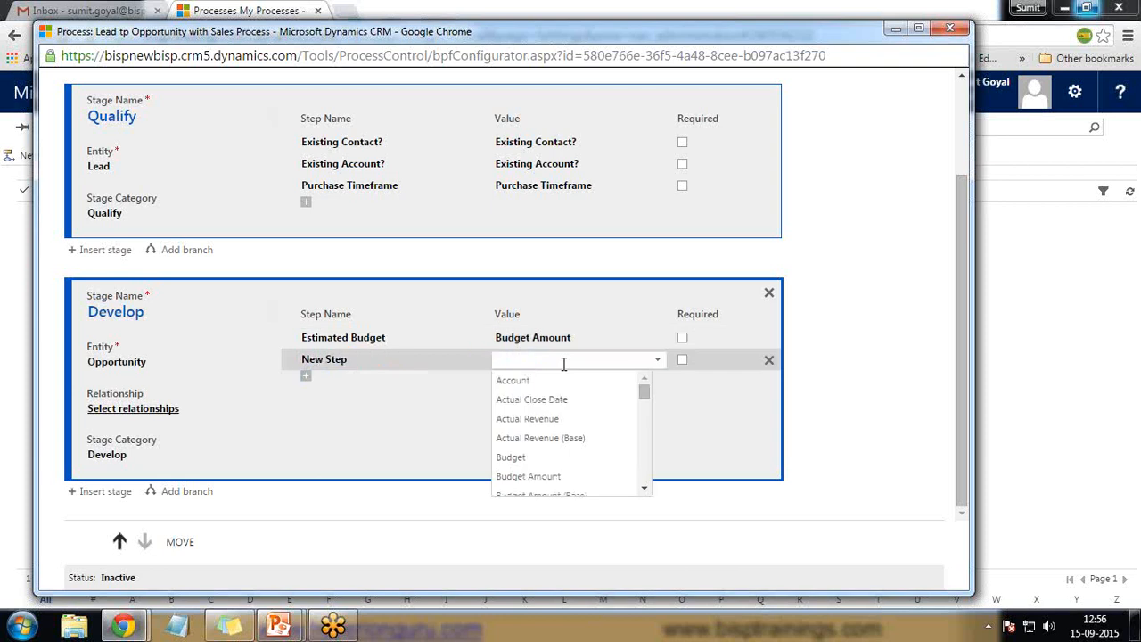
type("p")
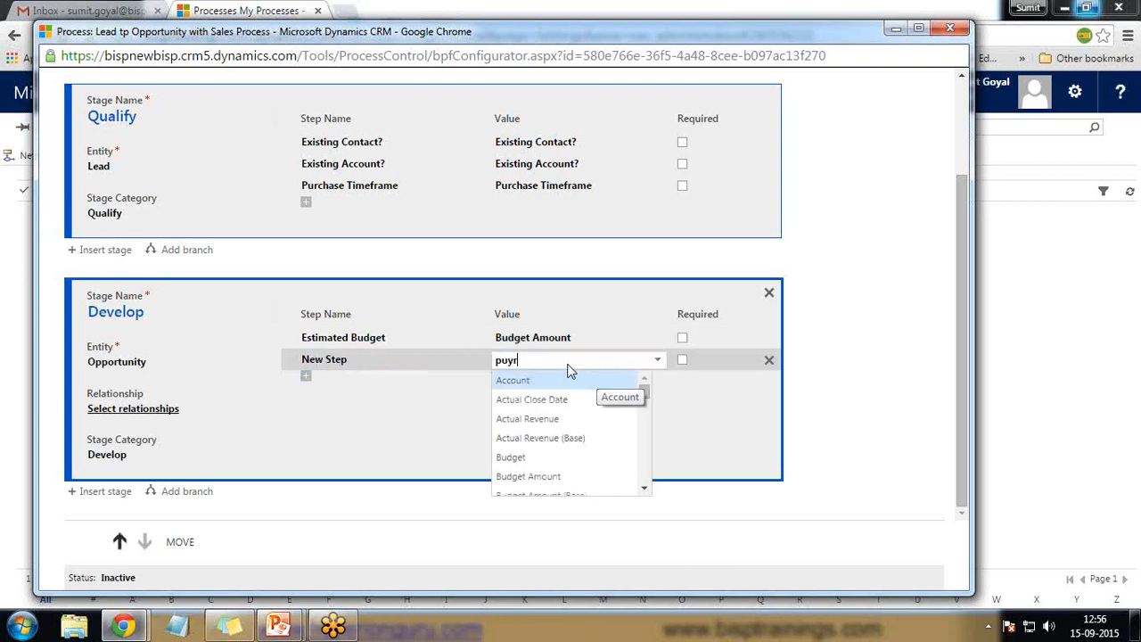
type("urc")
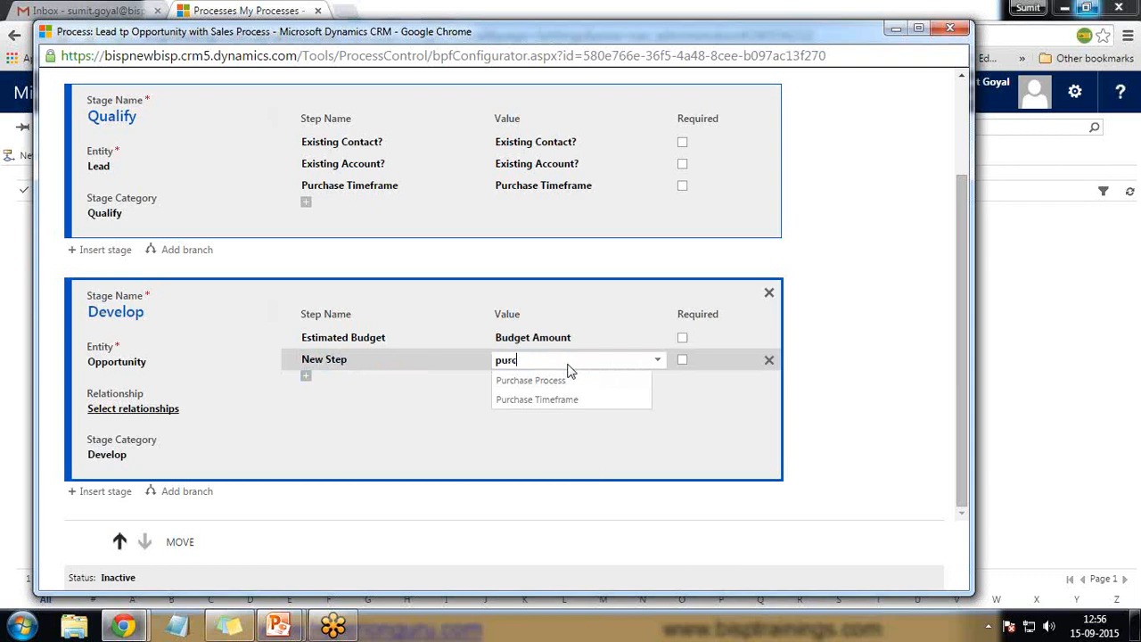
left_click(551, 381)
left_click(412, 361)
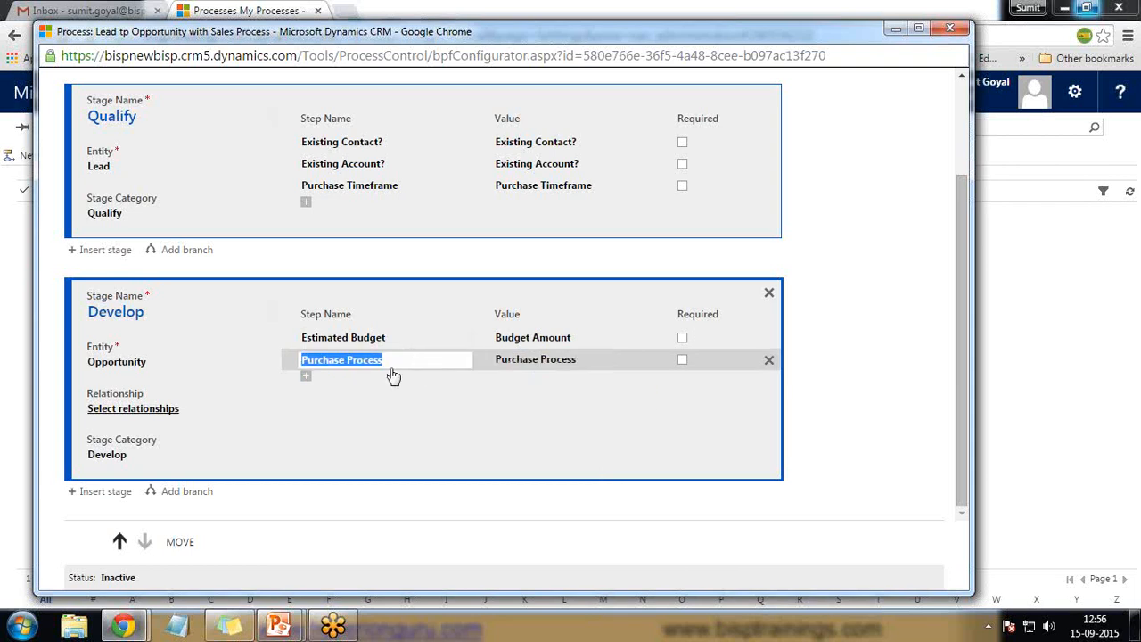
Add a Develop stage step for the Account field and name it "Identity Account"
left_click(392, 373)
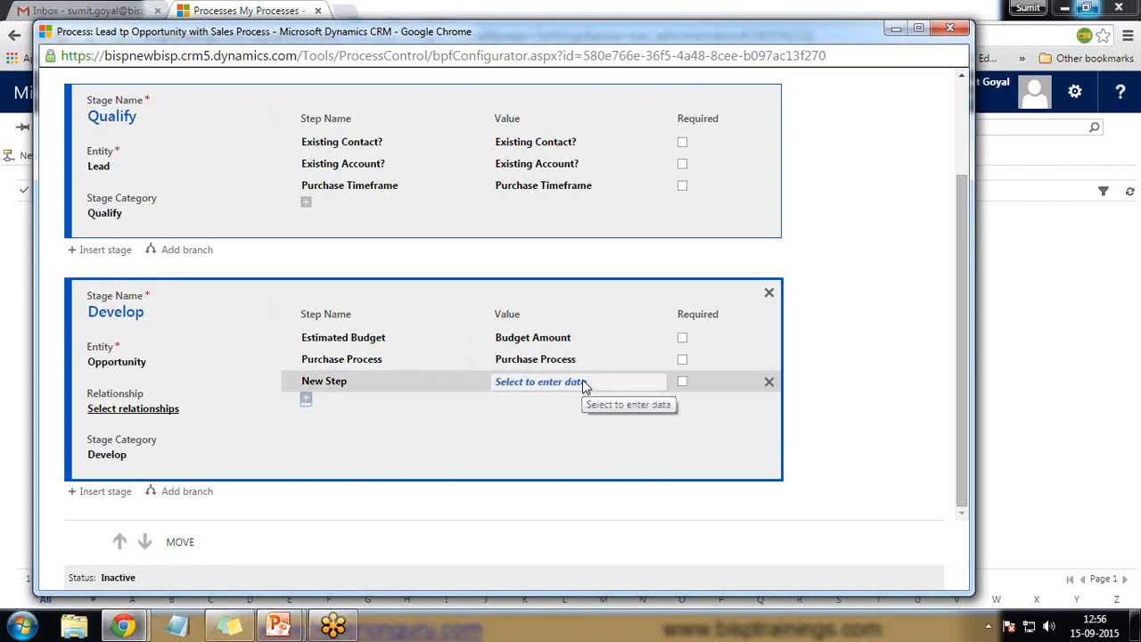
left_click(603, 385)
left_click(512, 401)
left_click(377, 383)
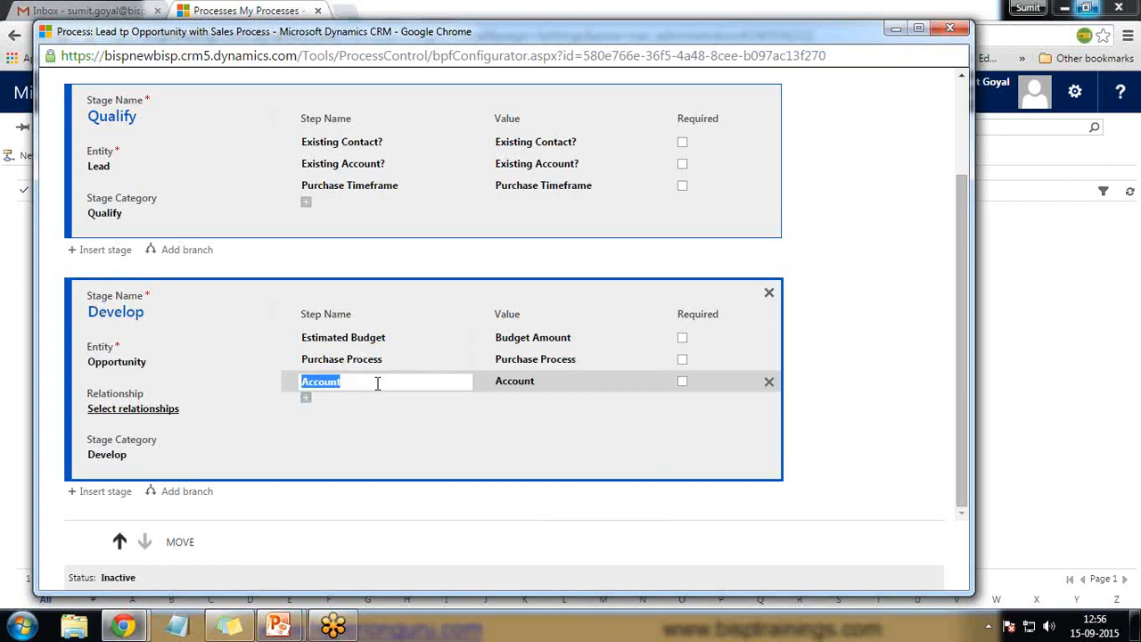
key("BackSpace")
type("Identity Account")
Add a Develop stage step for the Decision Maker? field and name it "Identity Decision Maker"
left_click(306, 397)
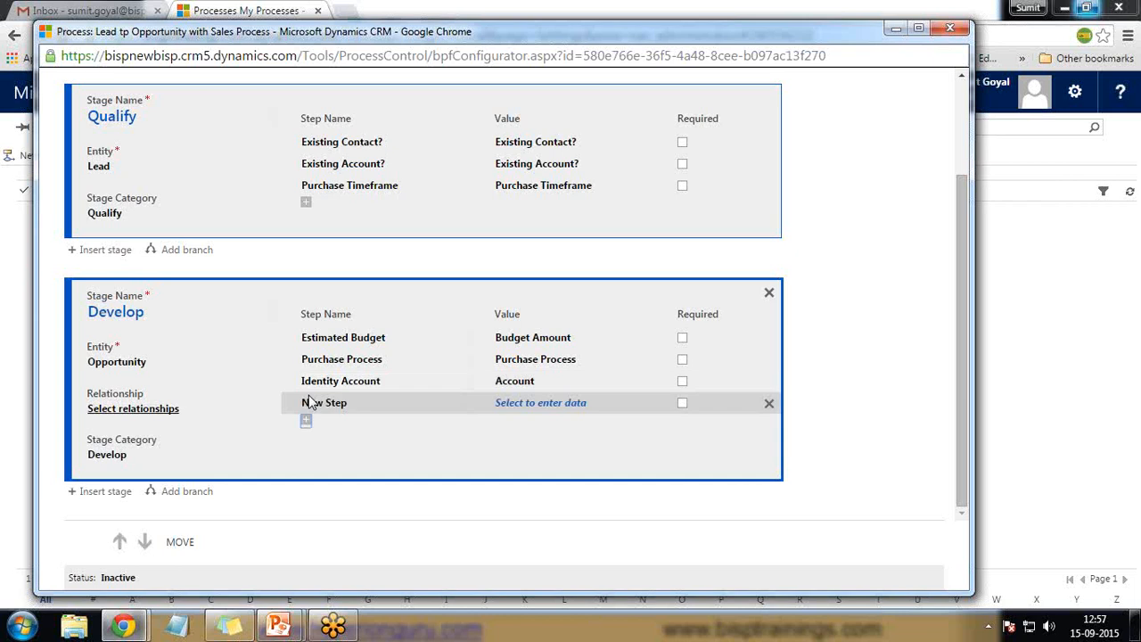
left_click(559, 399)
type("de")
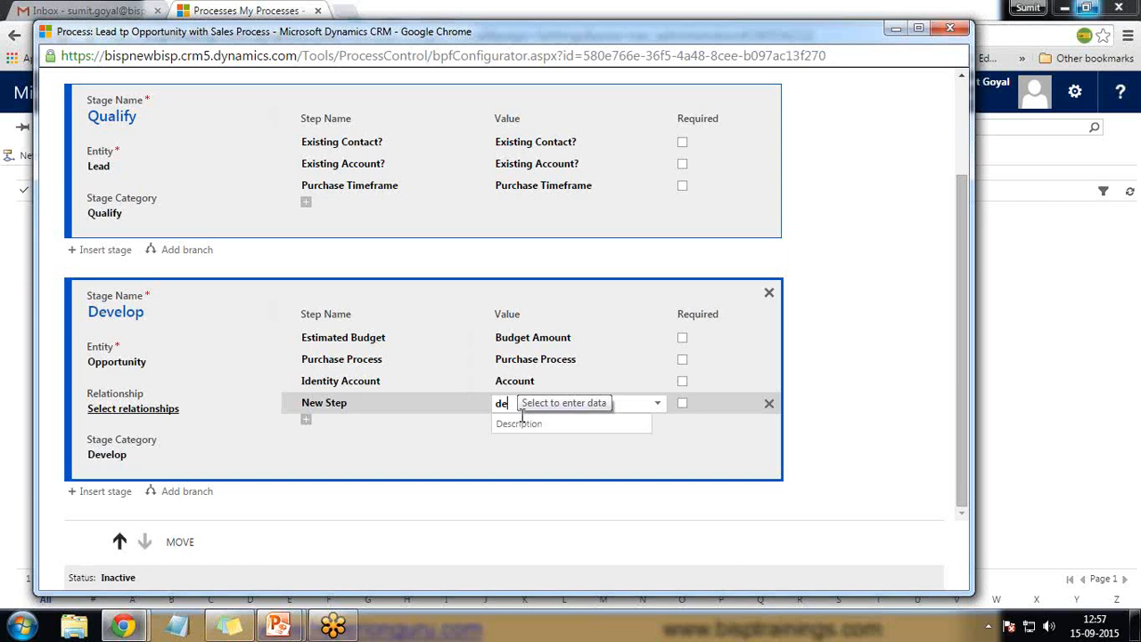
type("sci")
left_click(543, 450)
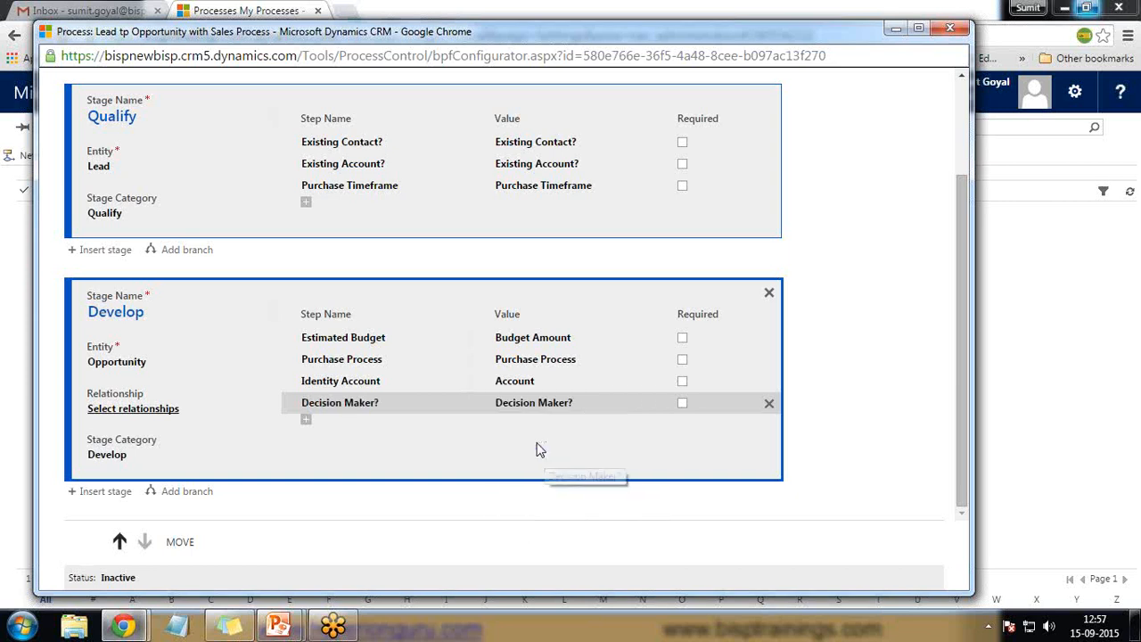
left_click(386, 403)
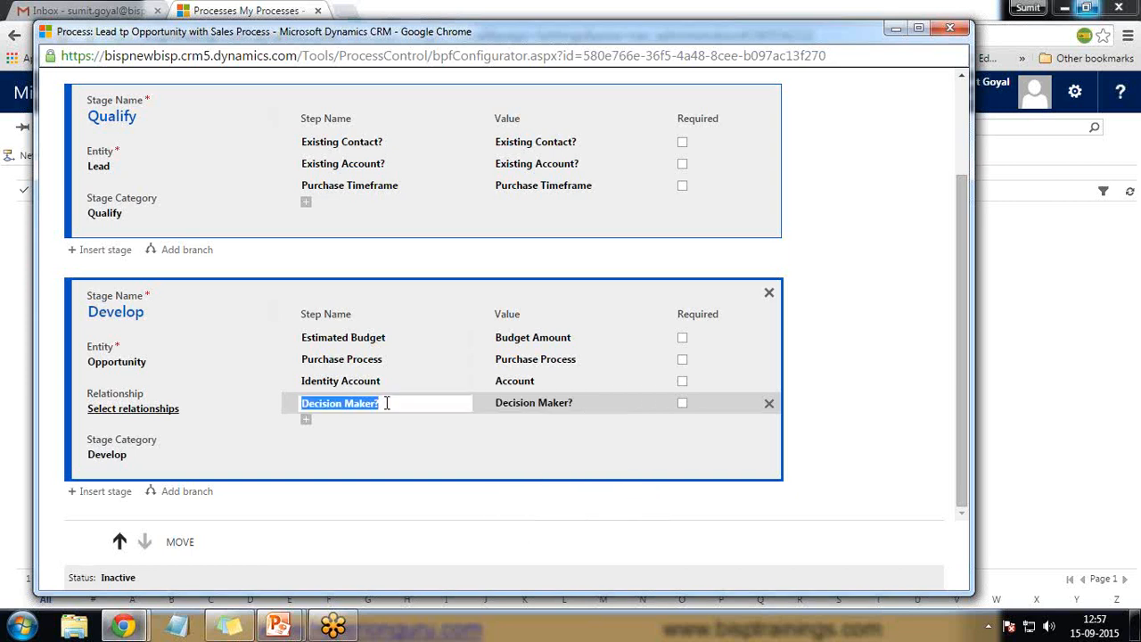
type("Identi")
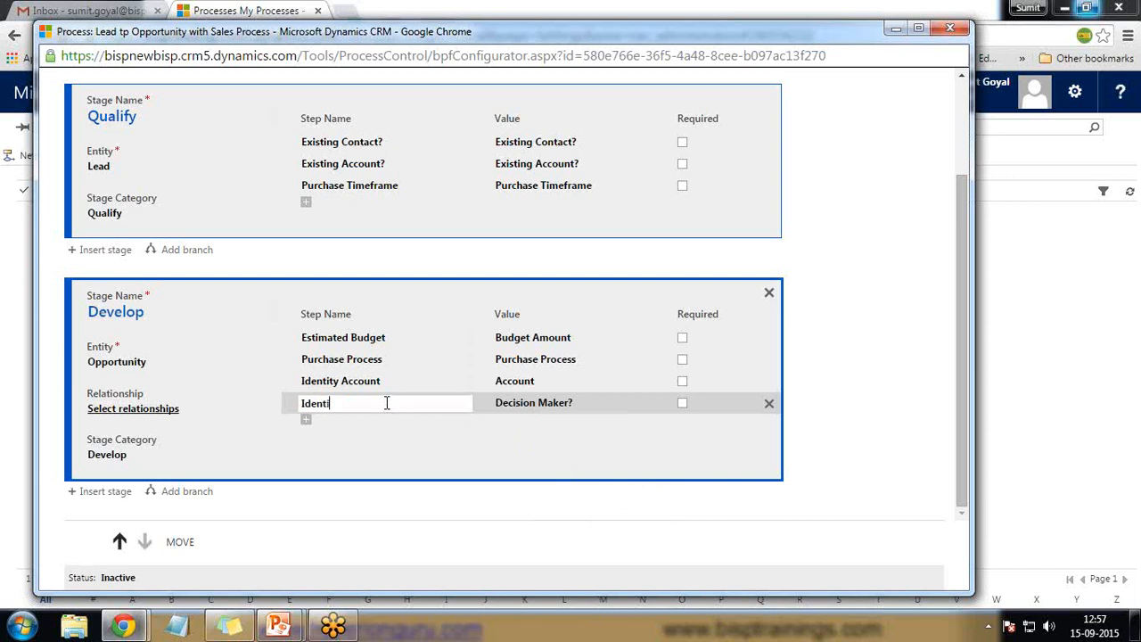
type("ty Decision Maker")
Add a Develop stage step for the Contact field and name it "Identity Contact"
left_click(306, 419)
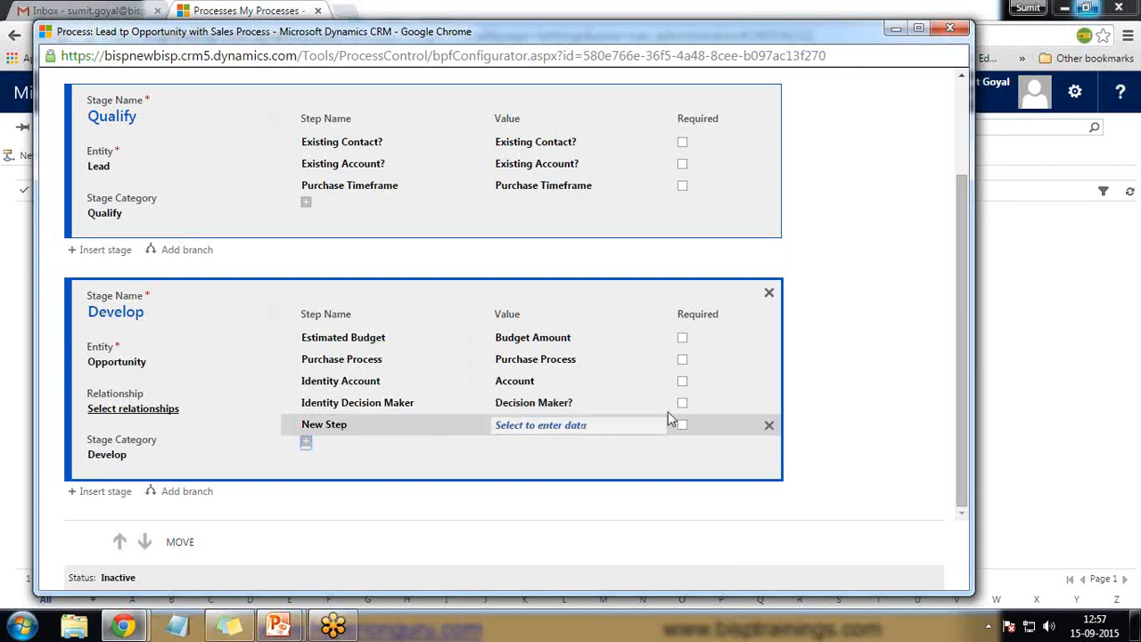
left_click(608, 424)
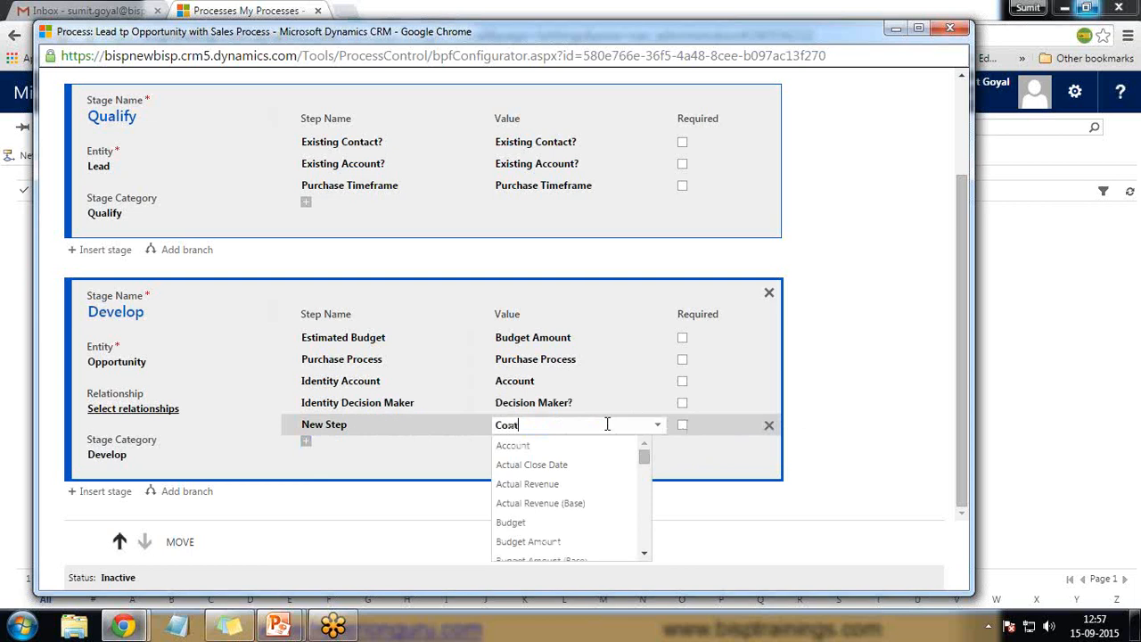
left_click(528, 445)
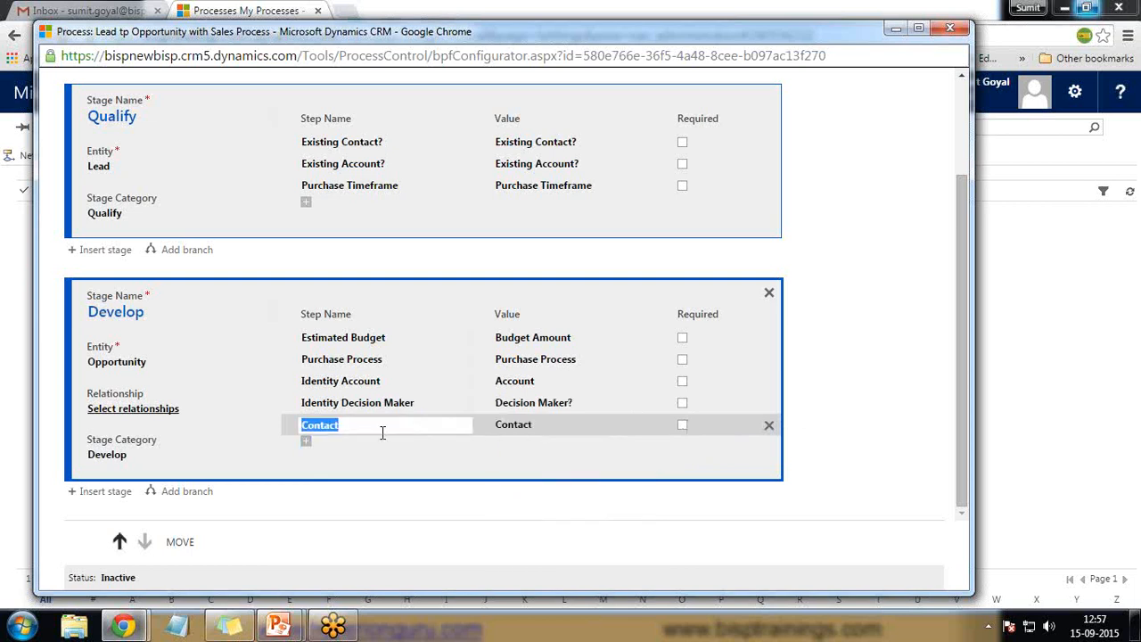
type("Identity Contact")
Add another step to the Develop stage using the Description field
left_click(299, 440)
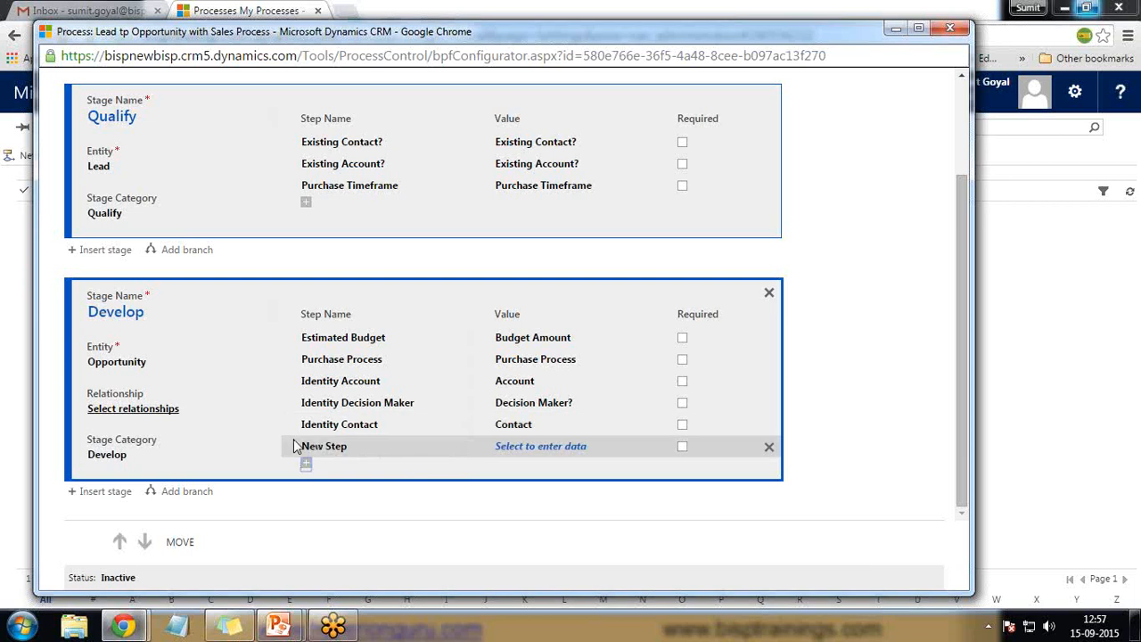
left_click(596, 446)
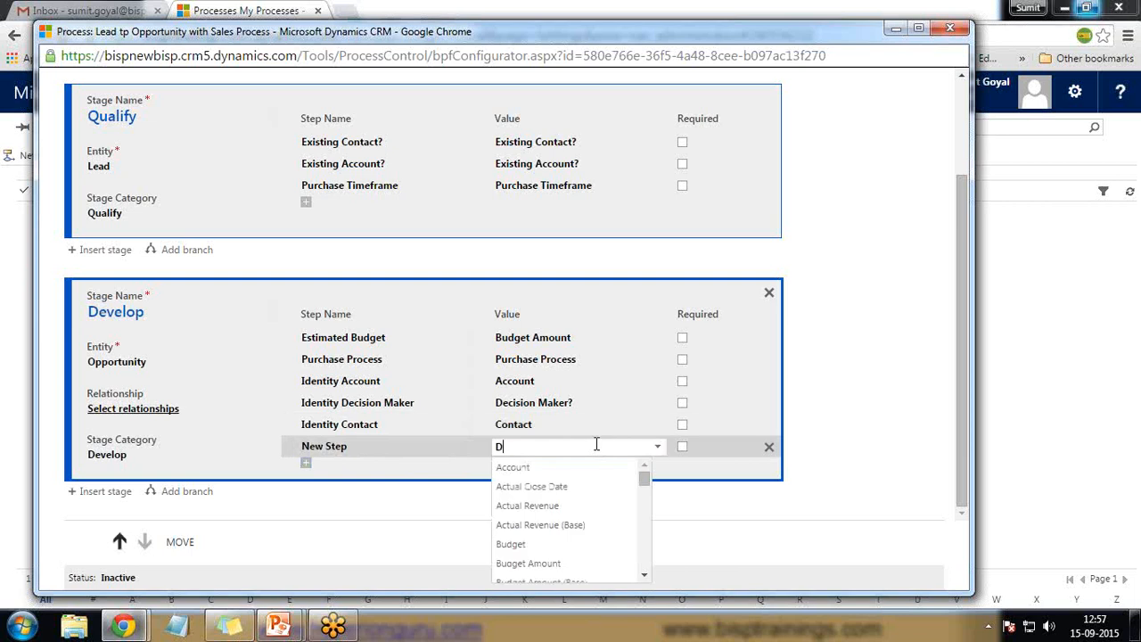
type("Desc")
left_click(535, 463)
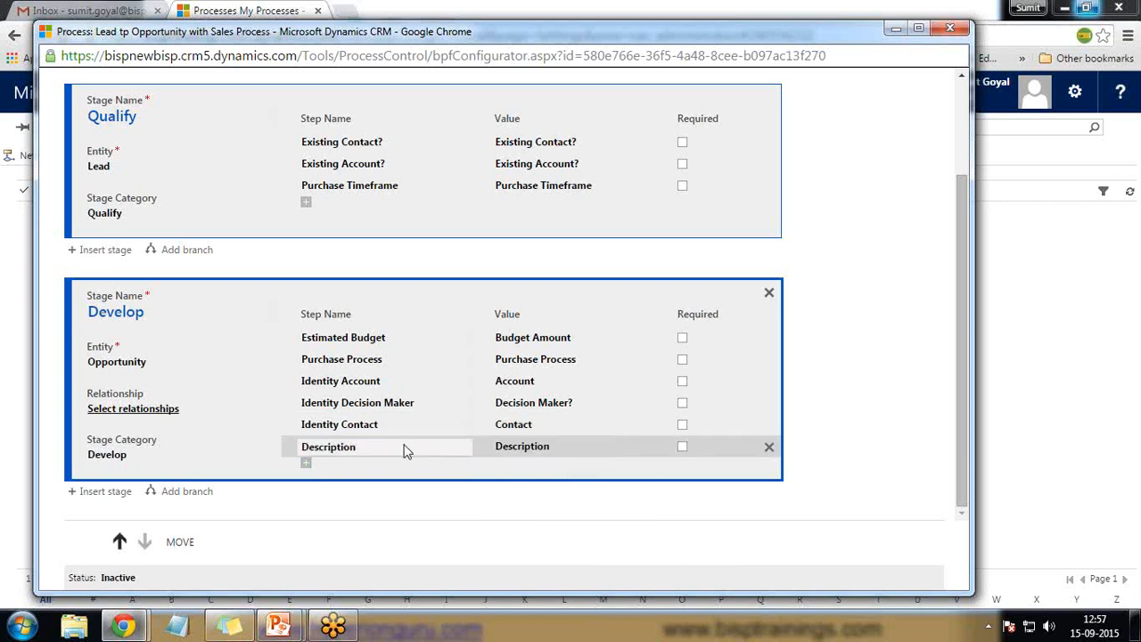
Rename the Description step in the Develop stage to "Capture Summary"
left_click(405, 446)
left_click_drag(409, 444, 321, 446)
key("BackSpace")
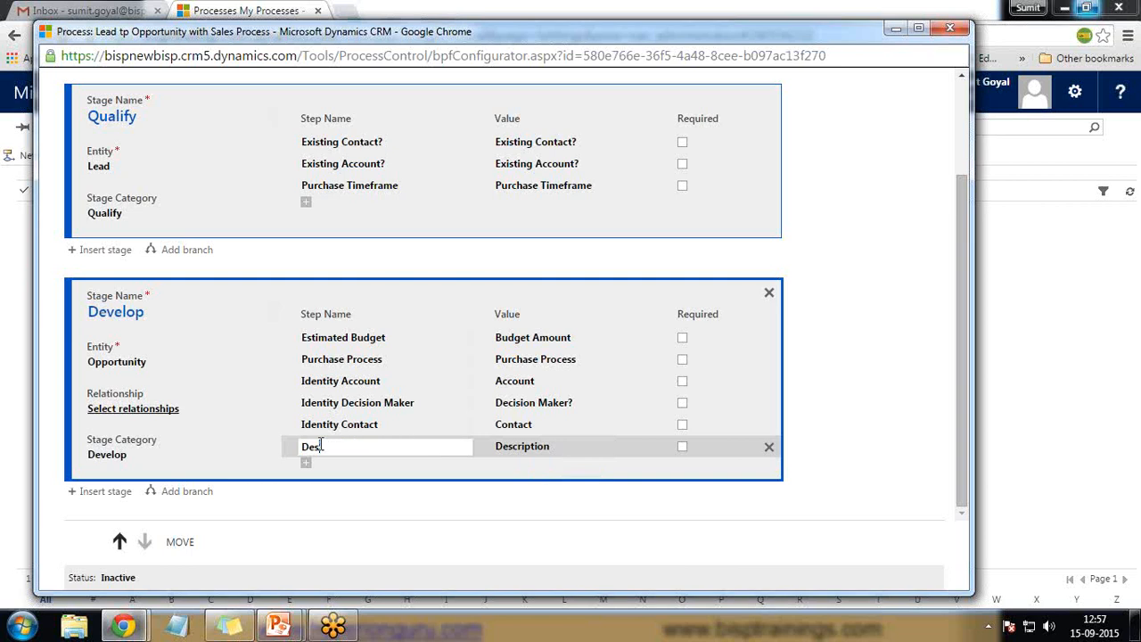
type("Capt")
key("BackSpace")
key("BackSpace")
key("BackSpace")
key("BackSpace")
key("BackSpace")
type("C")
type("apture Siu")
type("umm")
Insert a new stage below Develop and name it "Propose"
left_click(103, 500)
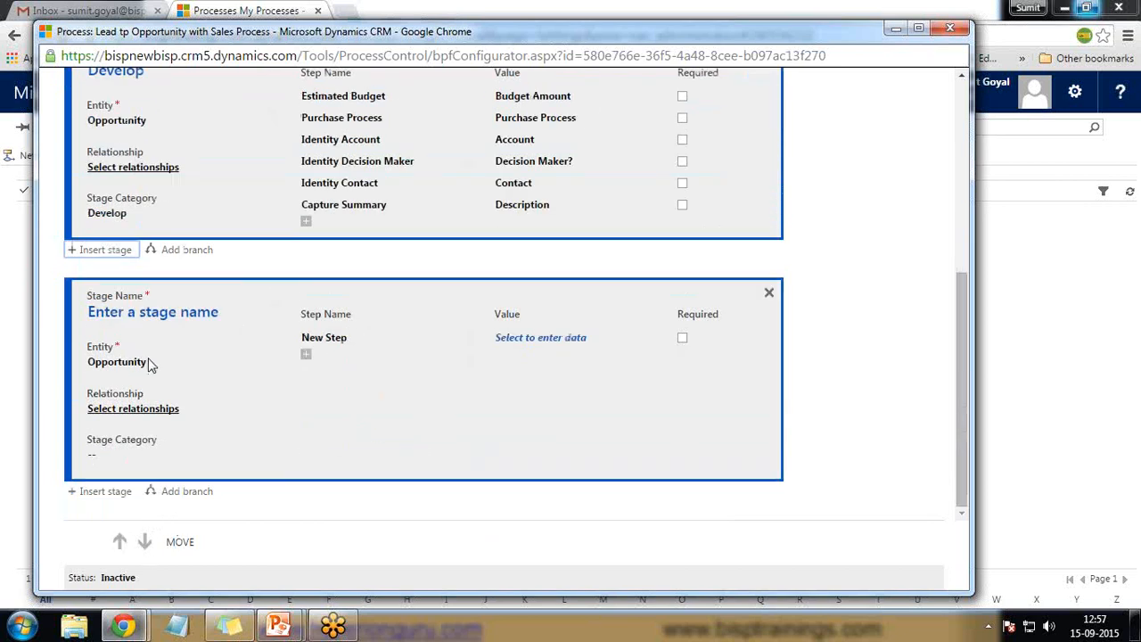
left_click(214, 312)
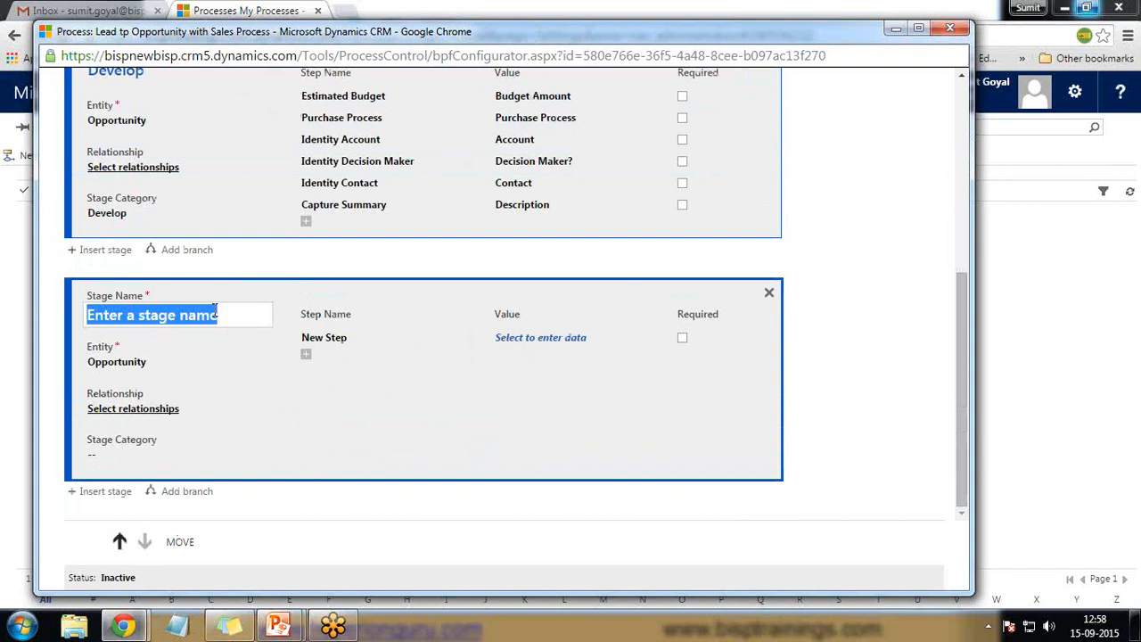
type("Propose")
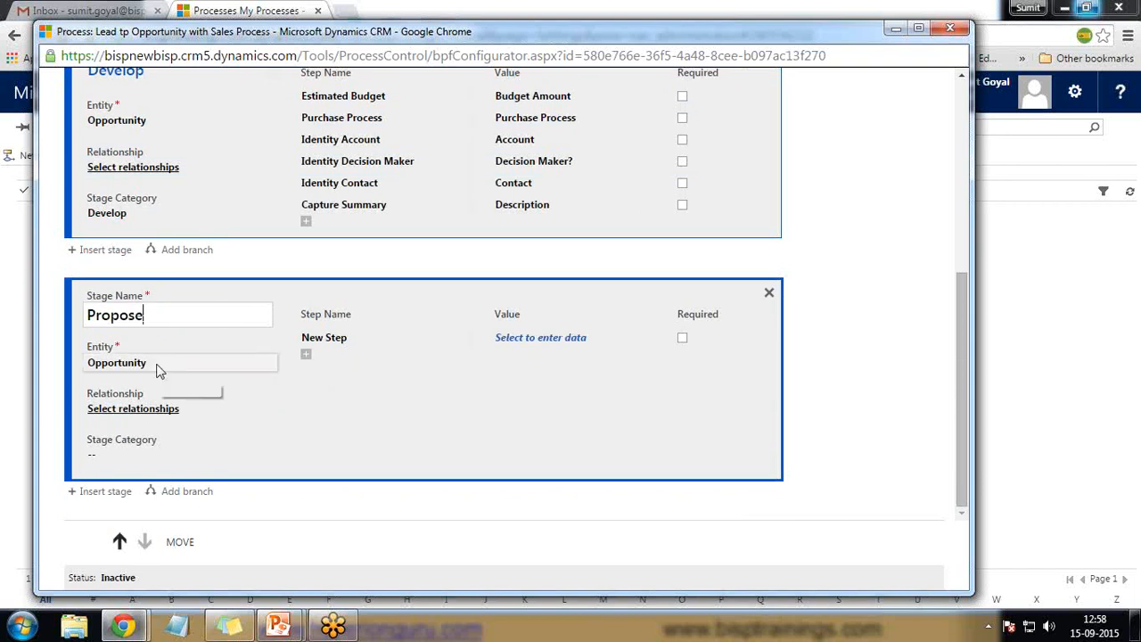
Set the Propose stage's first step field to Identify Sales Team and its stage category to Propose
left_click(539, 346)
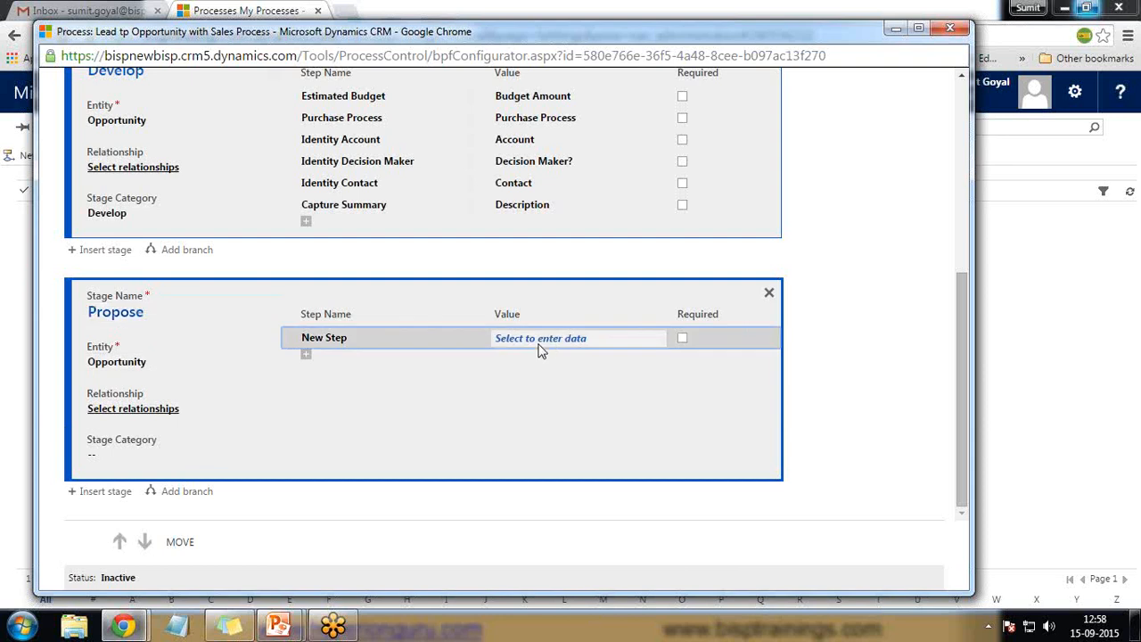
left_click(553, 337)
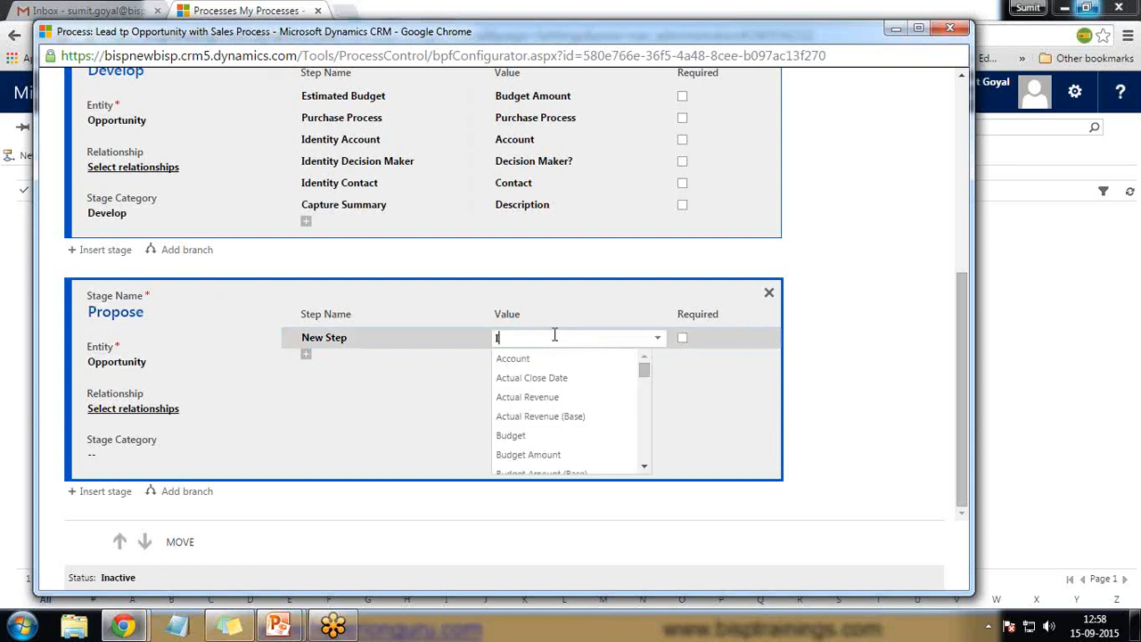
left_click(562, 402)
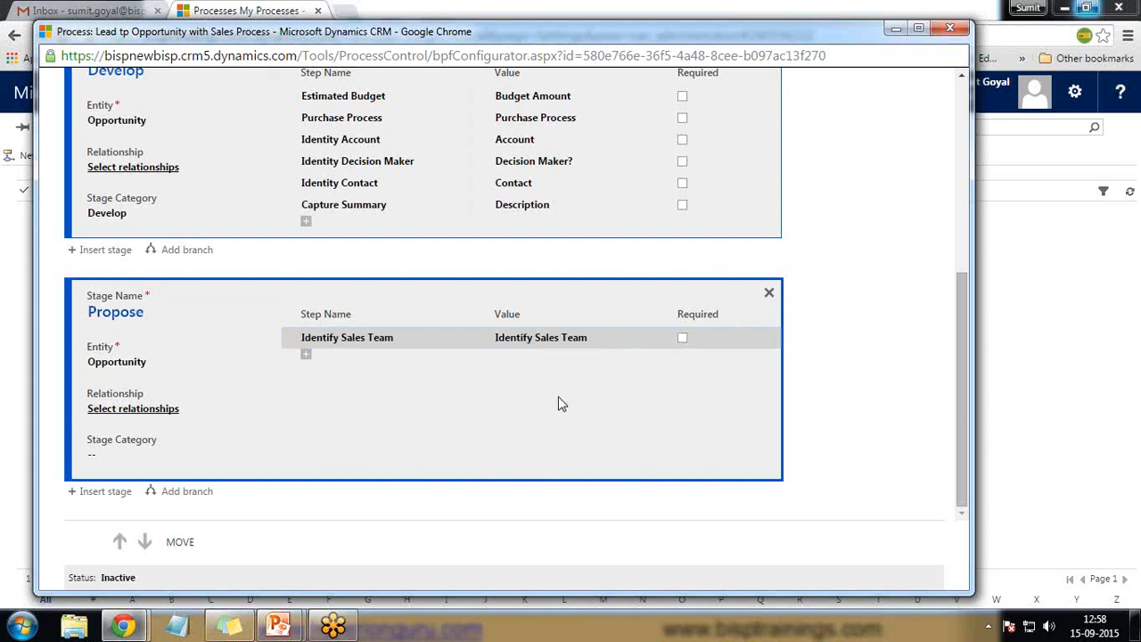
left_click(116, 455)
left_click(115, 455)
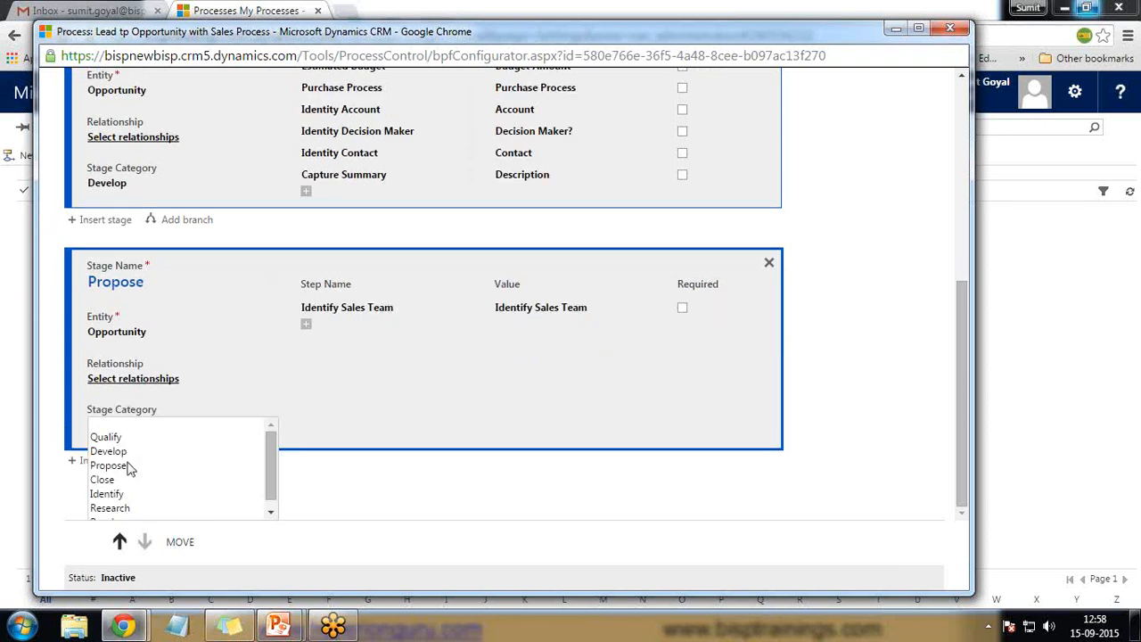
left_click(127, 467)
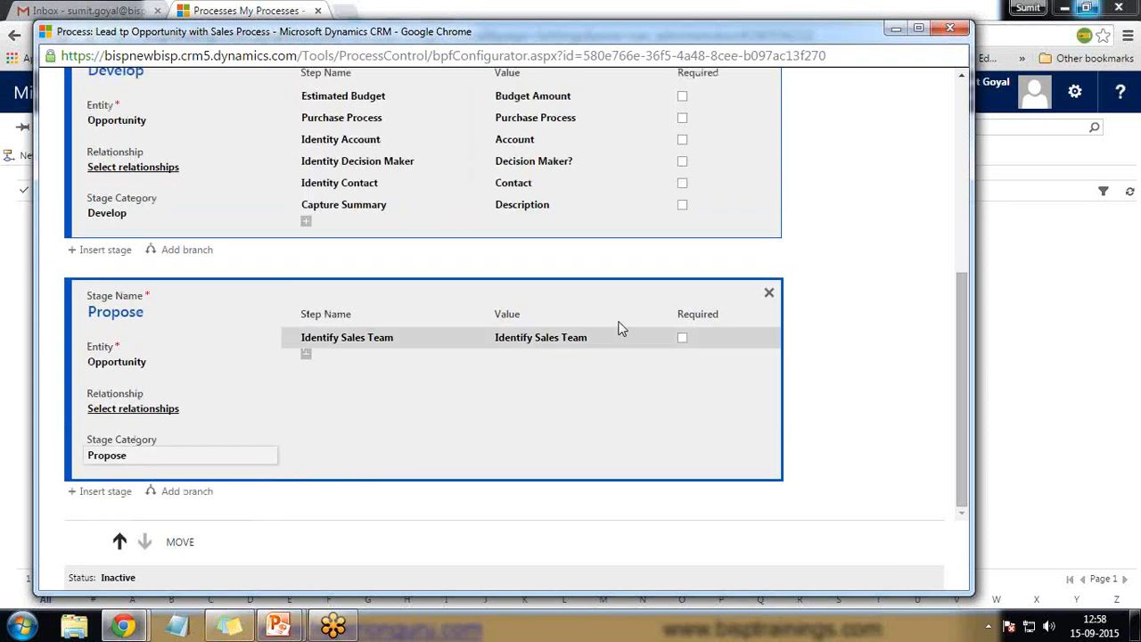
Insert a new stage below Propose, name it "Close" and set its category to Close
left_click(105, 492)
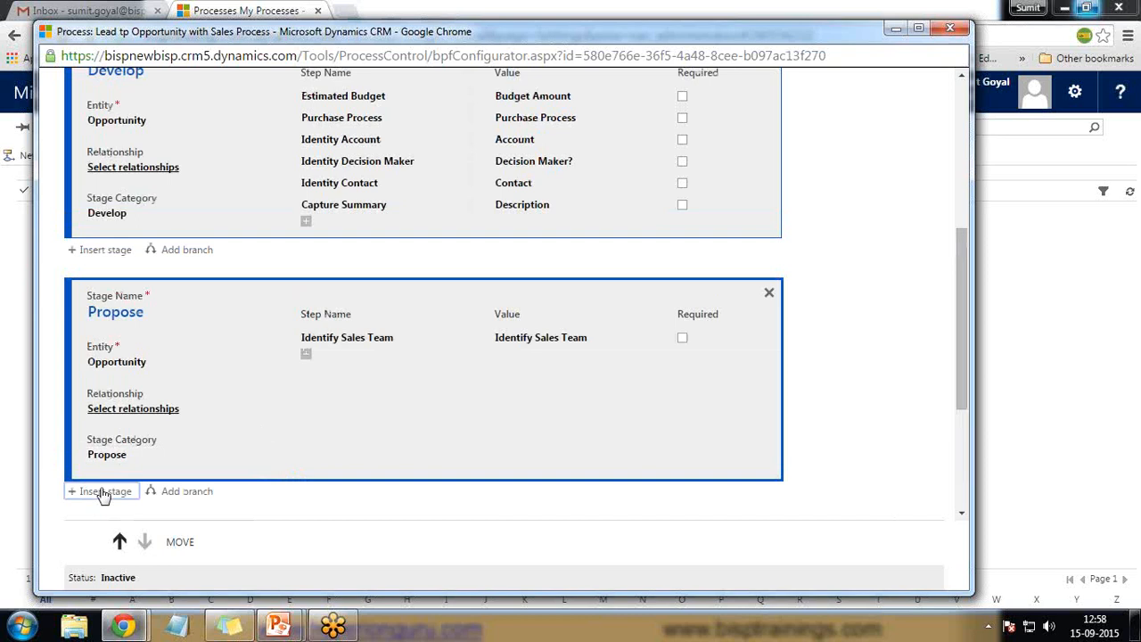
left_click(158, 314)
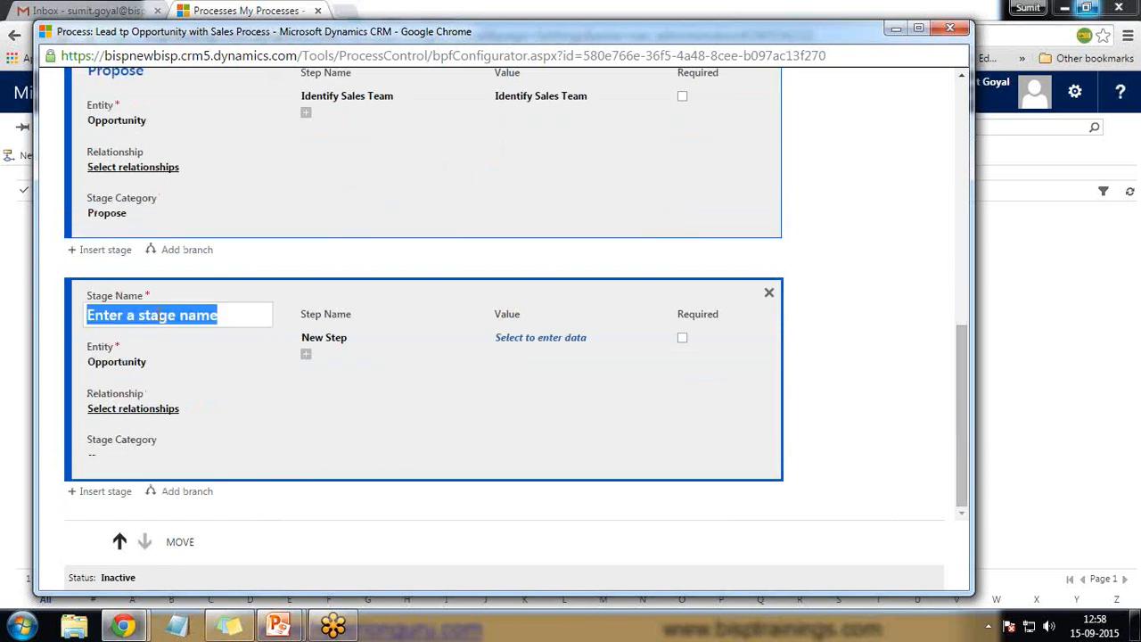
type("Close")
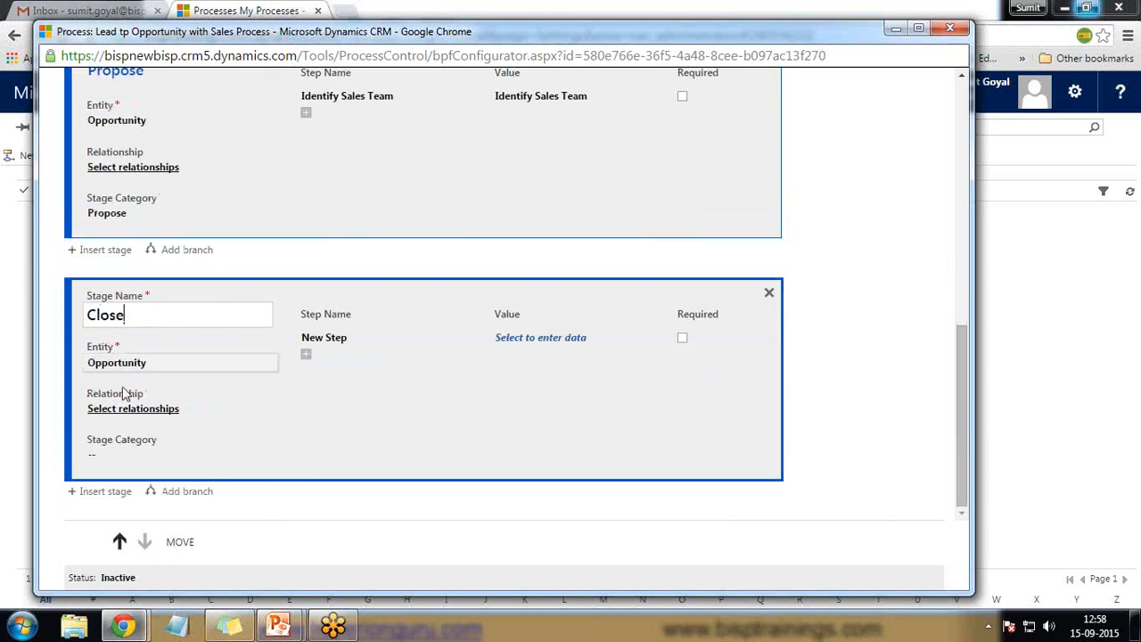
left_click(130, 457)
left_click(127, 482)
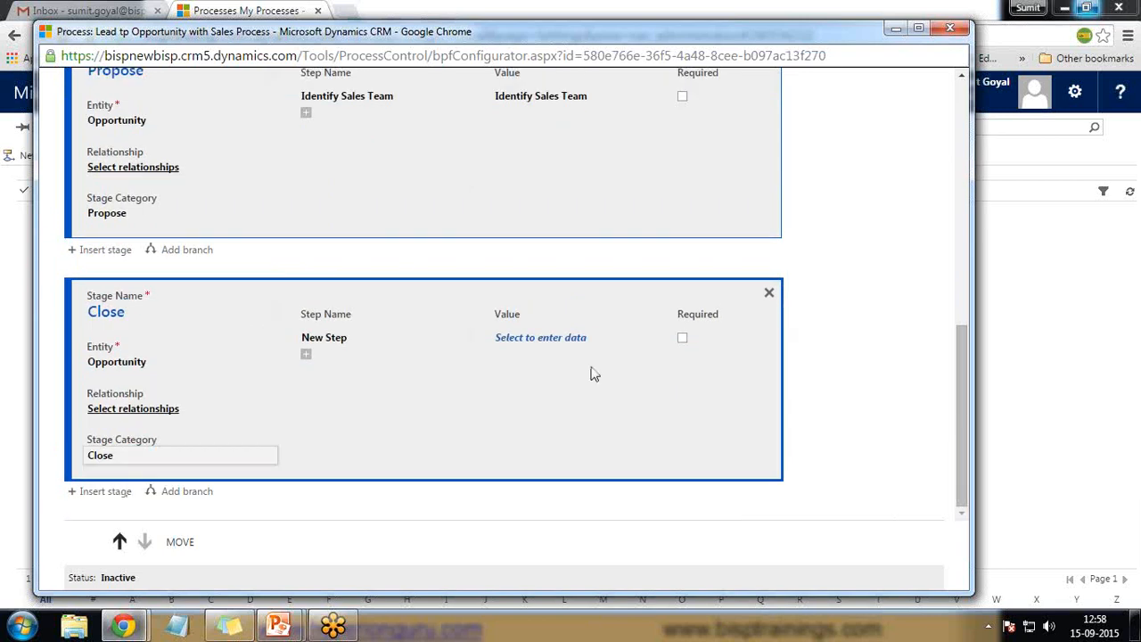
Set the Close stage's first step field to Est. Close Date
left_click(590, 341)
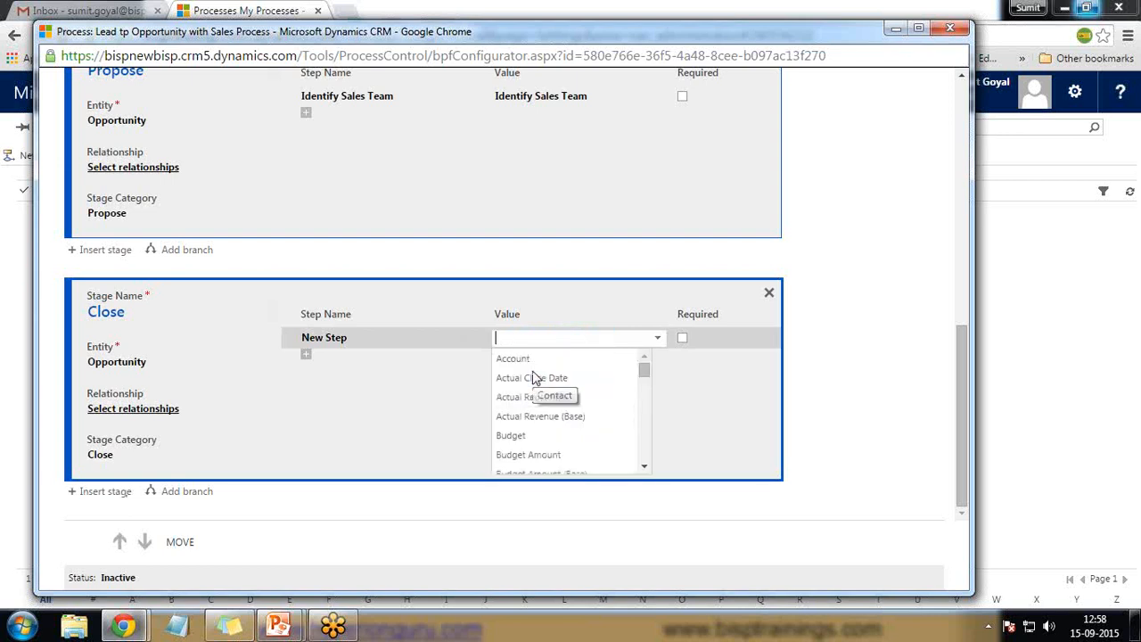
type("de")
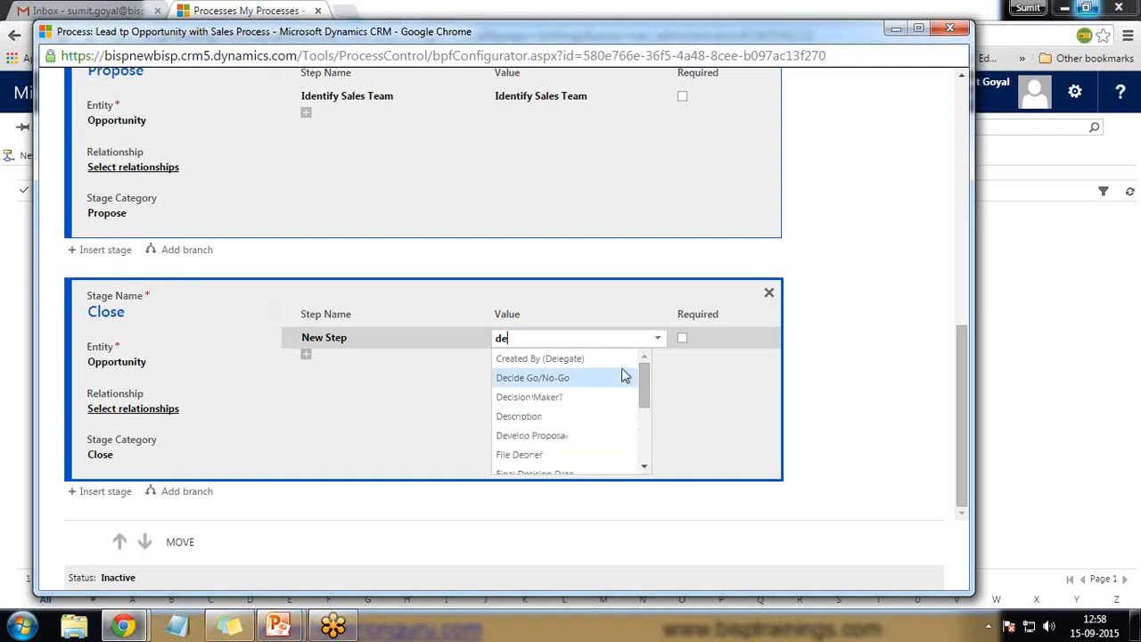
type("clo")
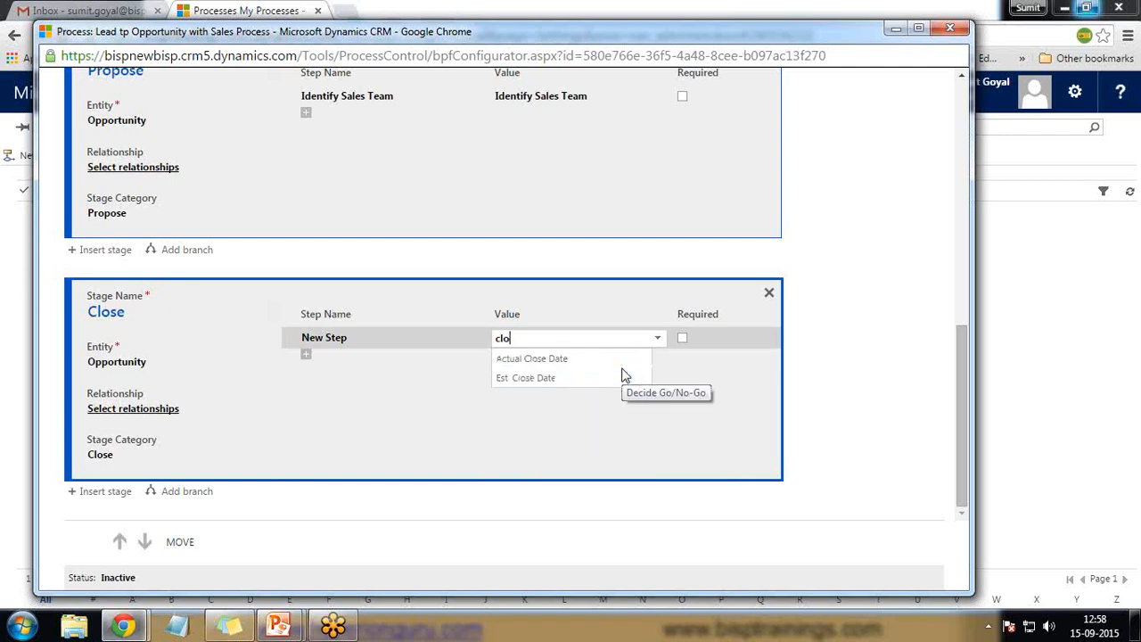
left_click(529, 379)
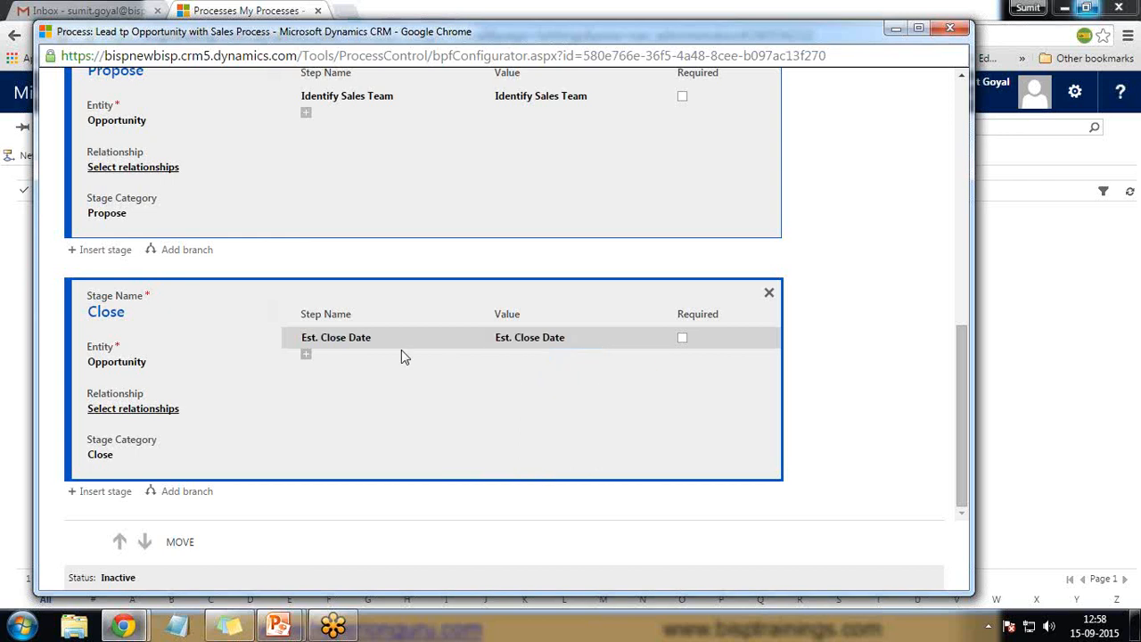
Change the Close stage's first step field to Final Decision Date and rename the step "Confirm Decision Date"
left_click(576, 339)
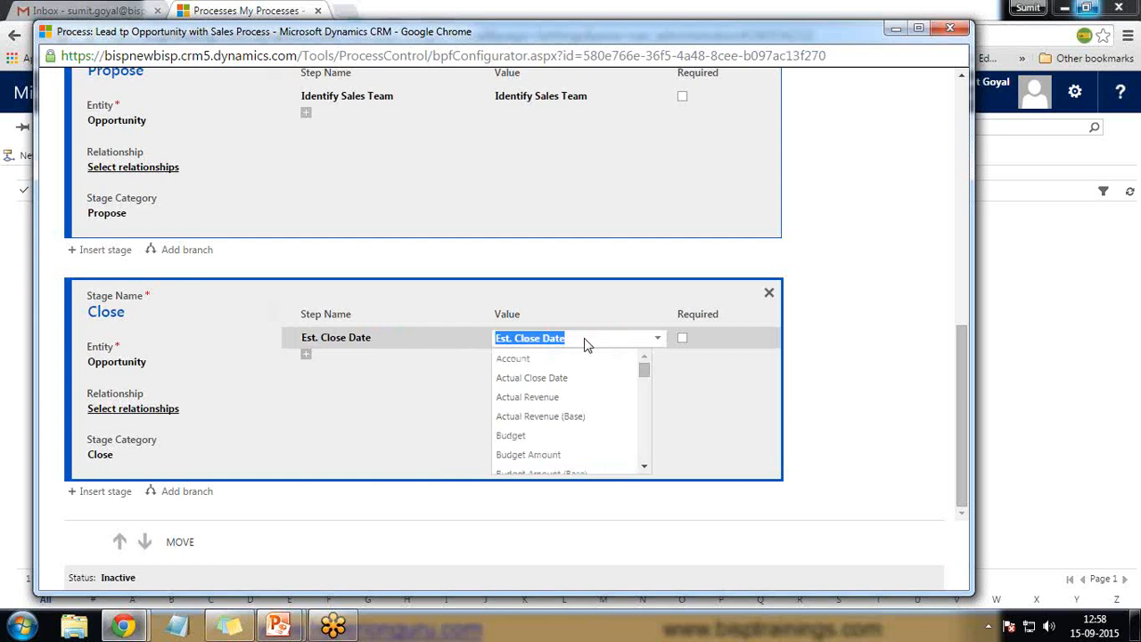
key("BackSpace")
type("de")
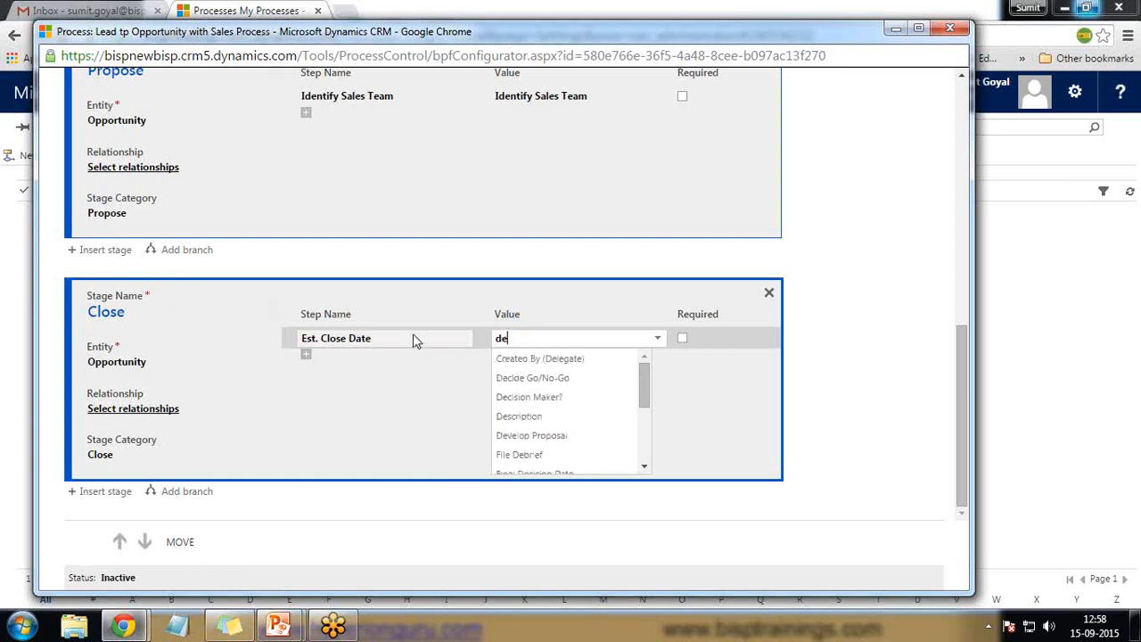
key("BackSpace")
key("BackSpace")
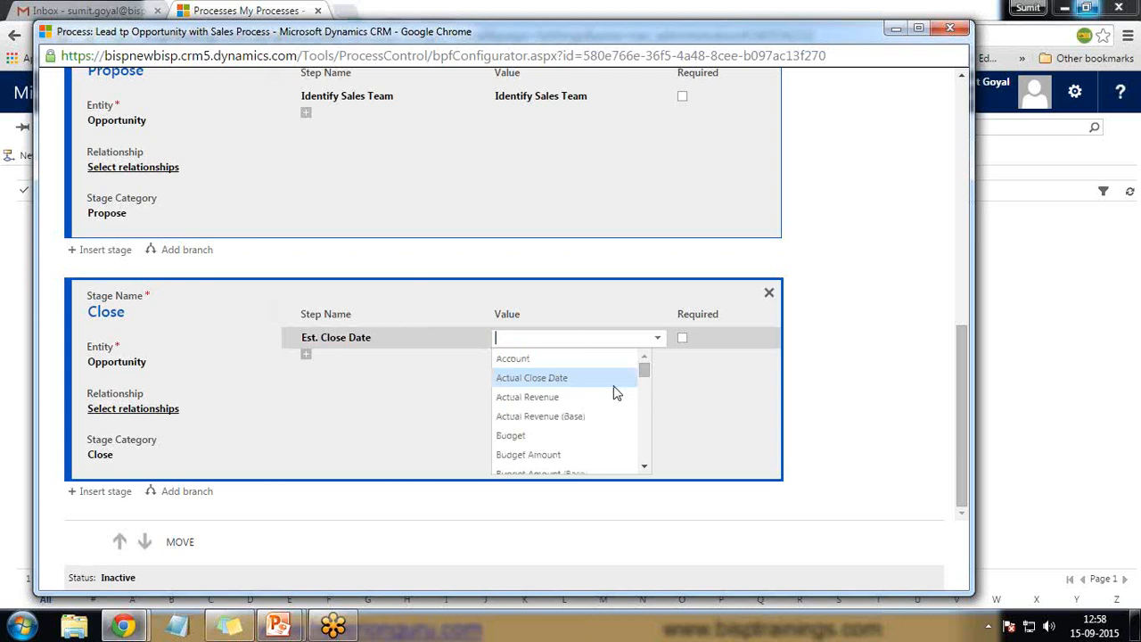
left_click_drag(645, 366, 640, 395)
left_click(543, 422)
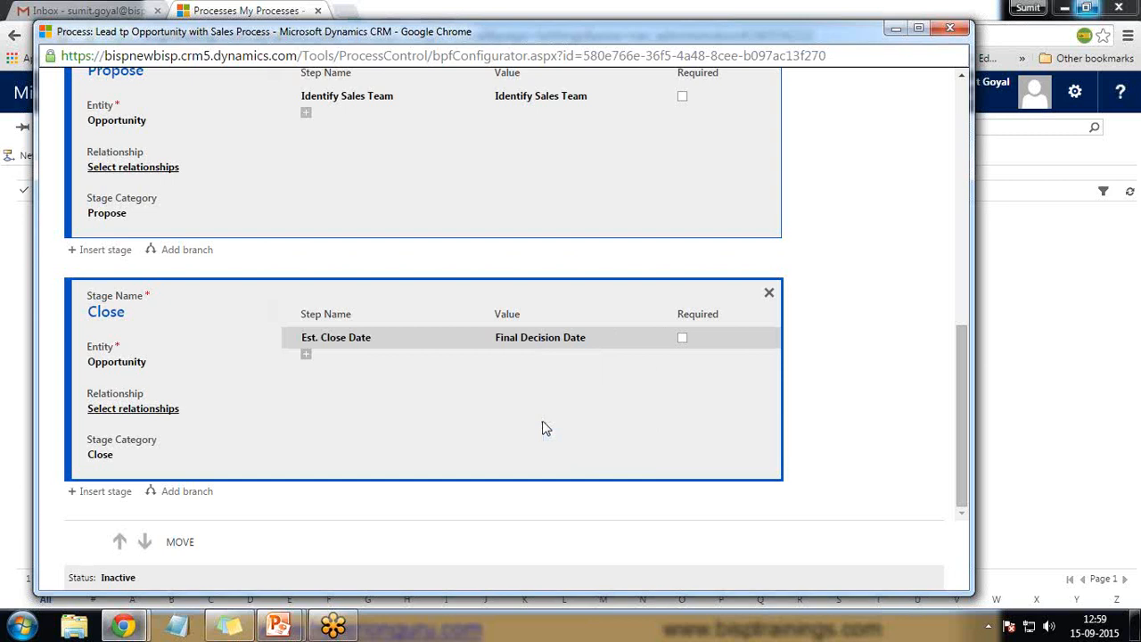
left_click(404, 342)
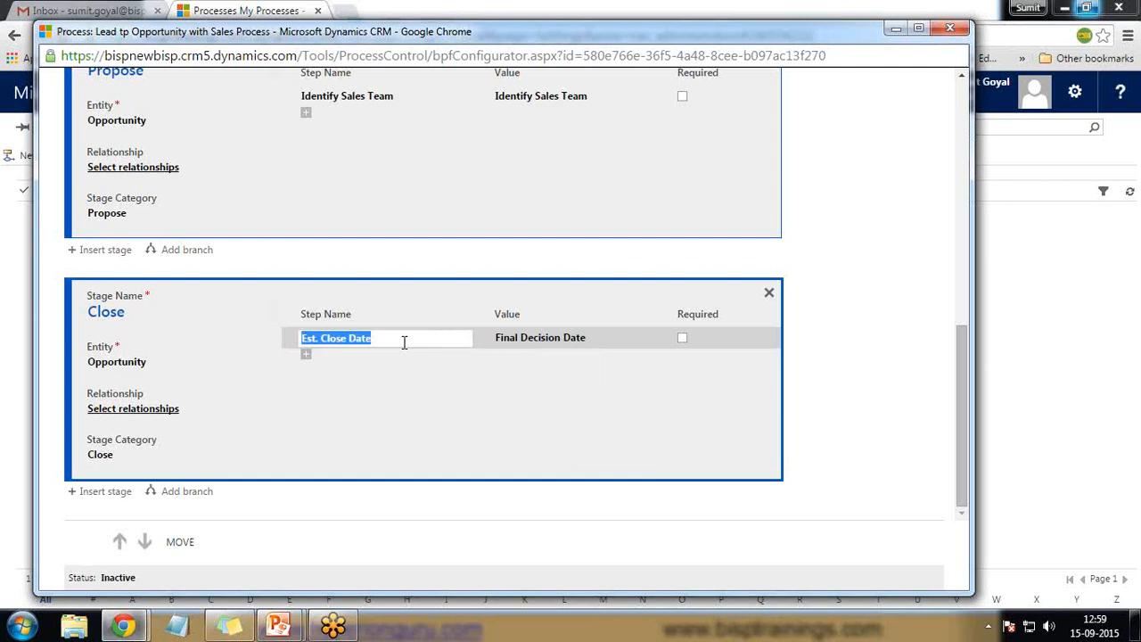
type("Confirm Deci")
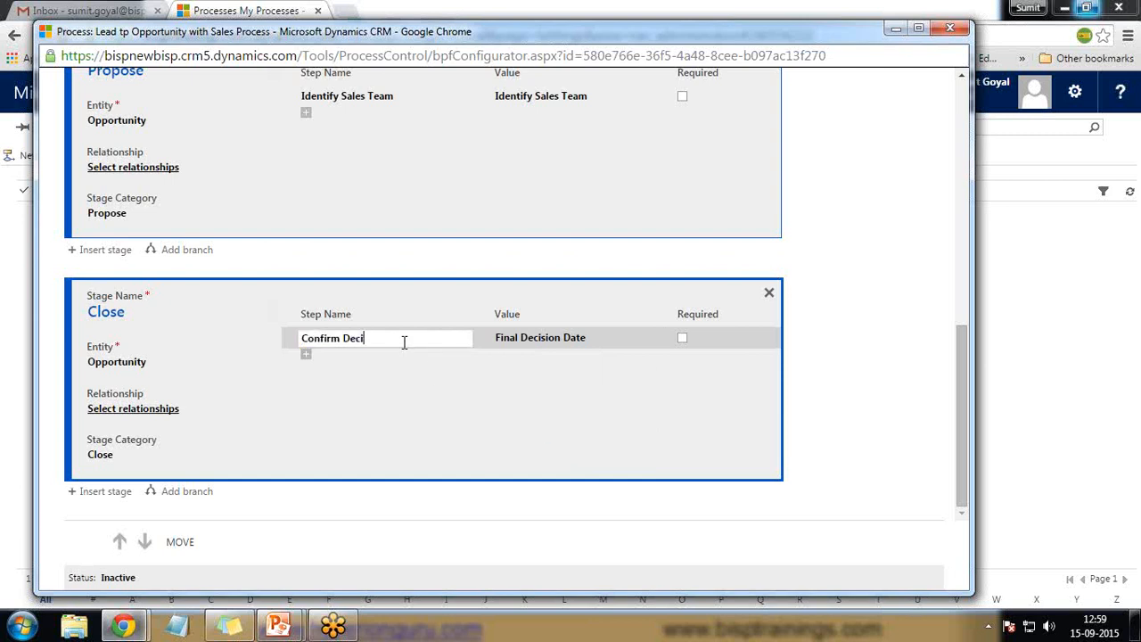
type("sion Date")
Add a second step to the Close stage using the Send Thank You Note field
left_click(306, 355)
left_click(510, 360)
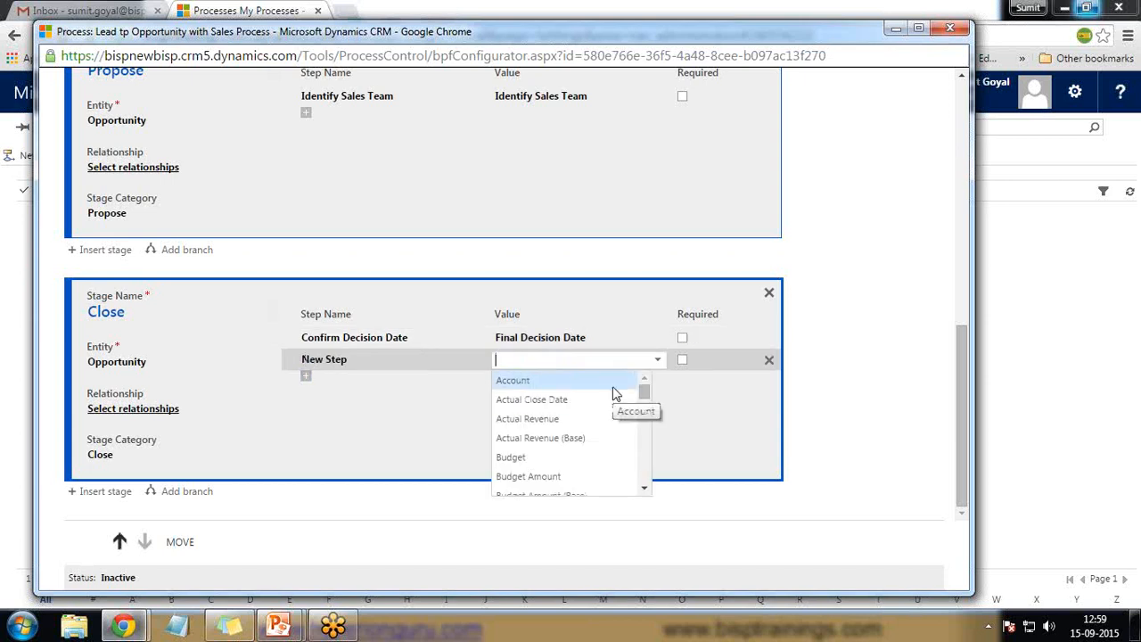
type("send")
left_click(602, 385)
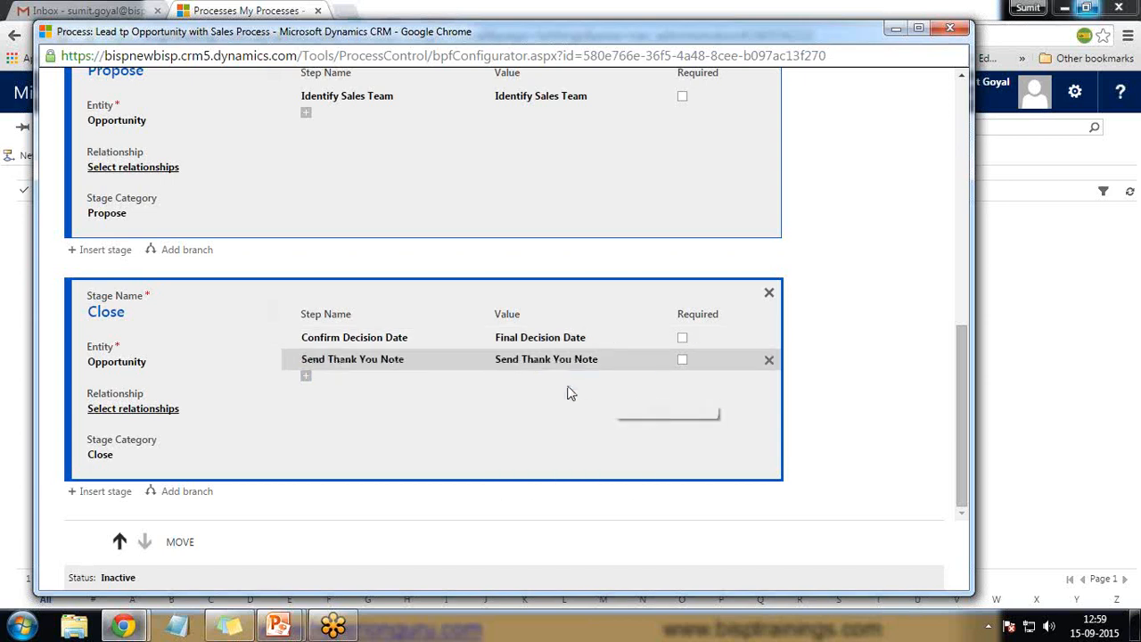
Review the stages, then save and activate the business process flow
scroll(348, 489, "up", 7)
left_click(346, 486)
left_click(110, 308)
scroll(115, 281, "down", 10)
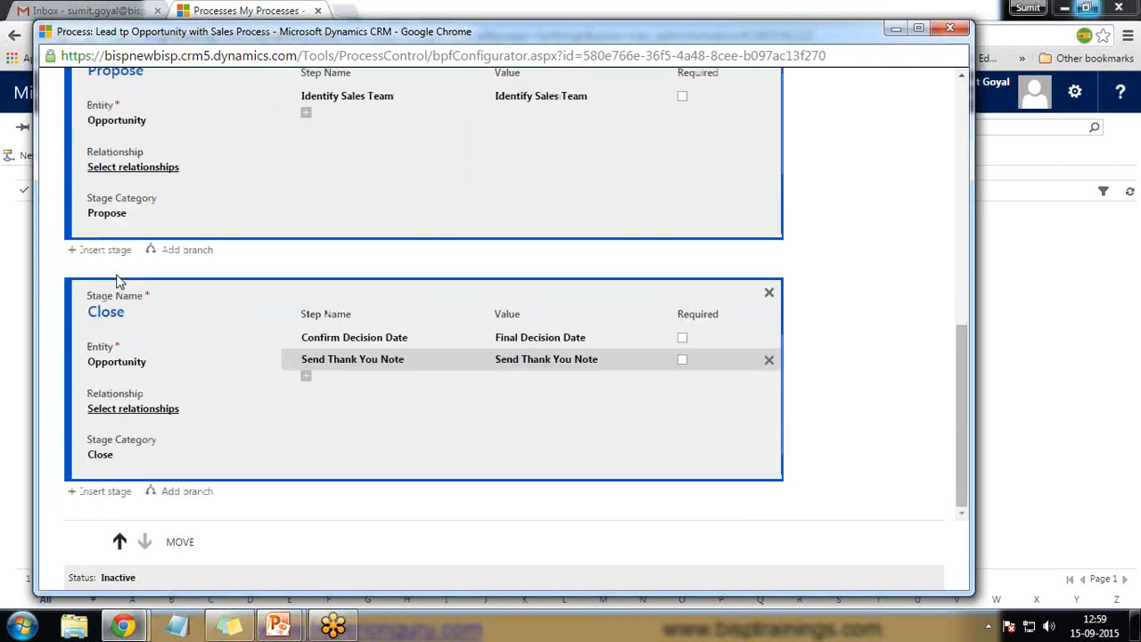
scroll(361, 424, "up", 10)
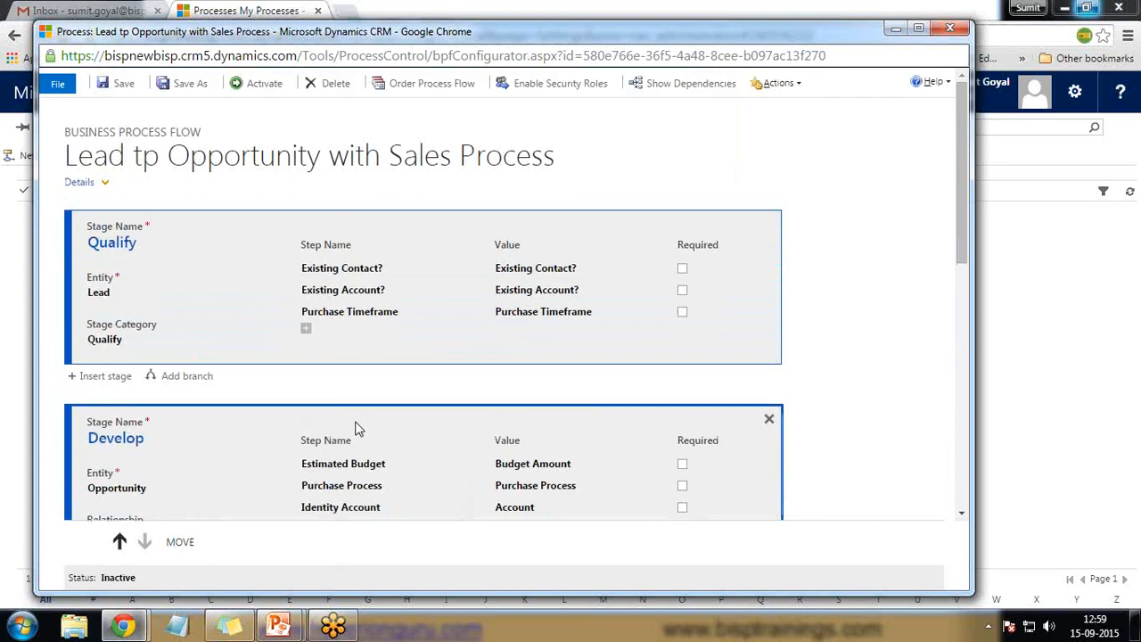
left_click(125, 88)
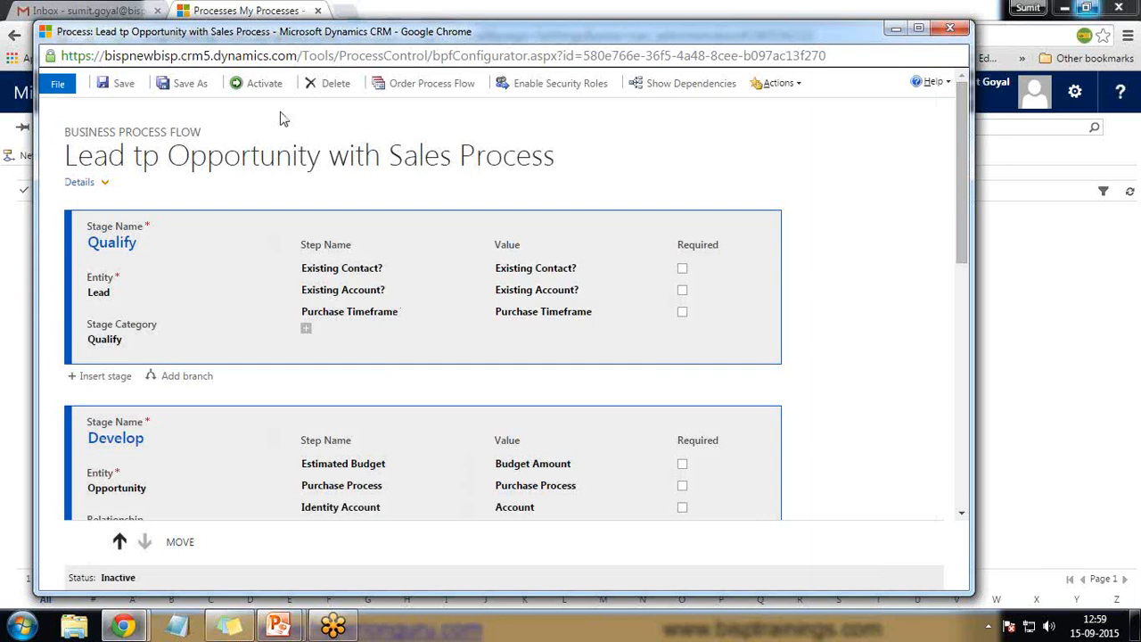
left_click(257, 83)
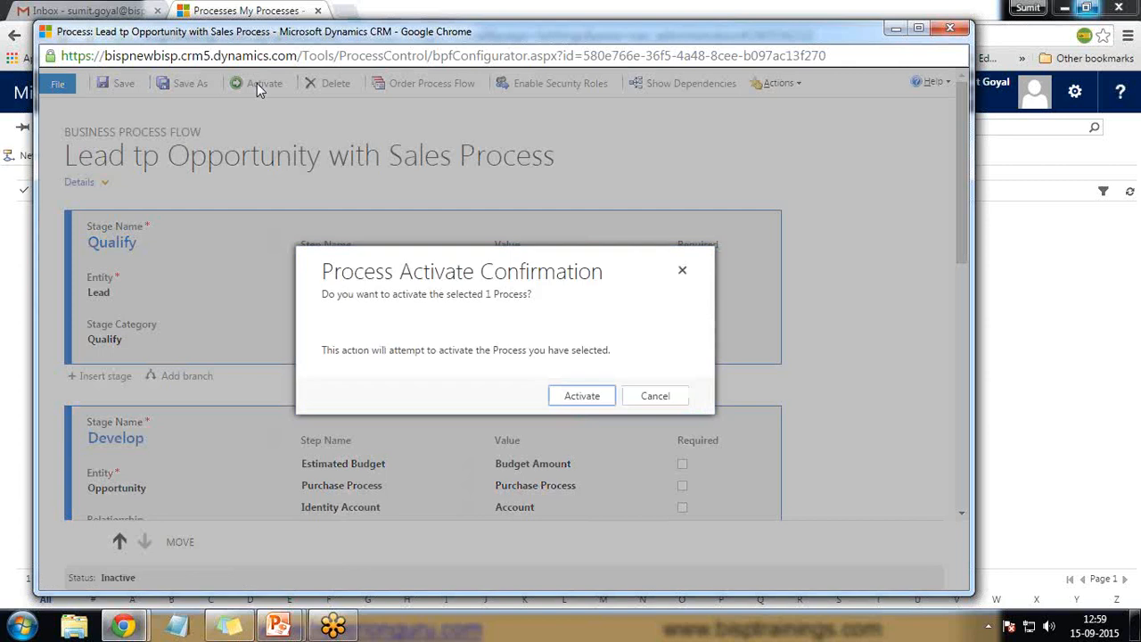
left_click(577, 398)
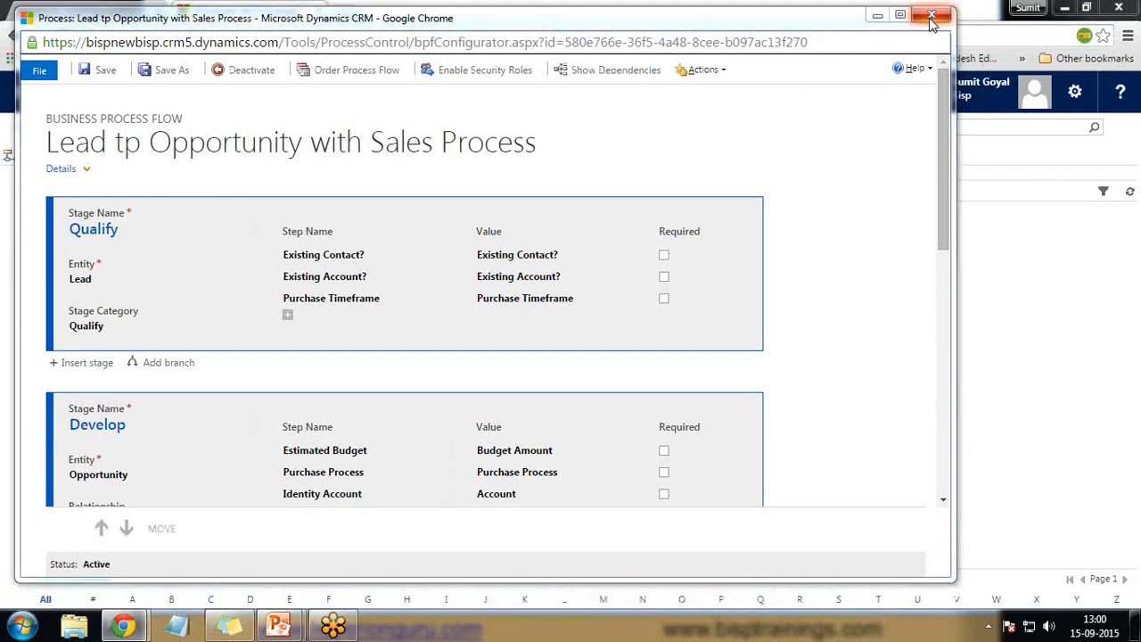
Close the process editor and open the lead with the topic "Sample Lead Comversion" from the Sales area's open leads
left_click(931, 17)
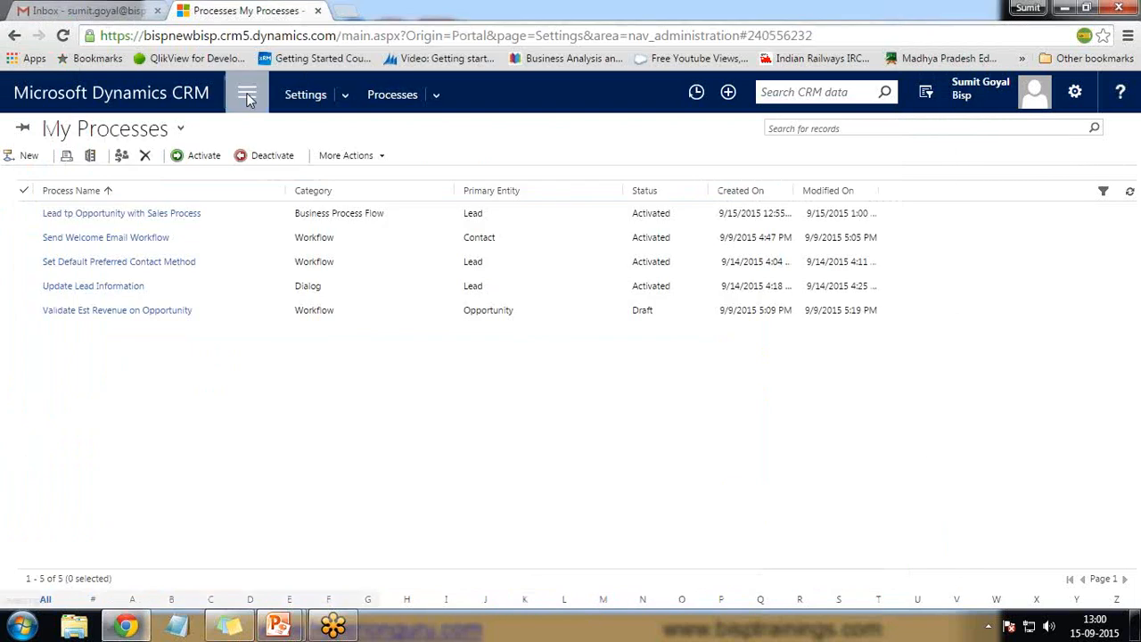
left_click(247, 96)
left_click(567, 460)
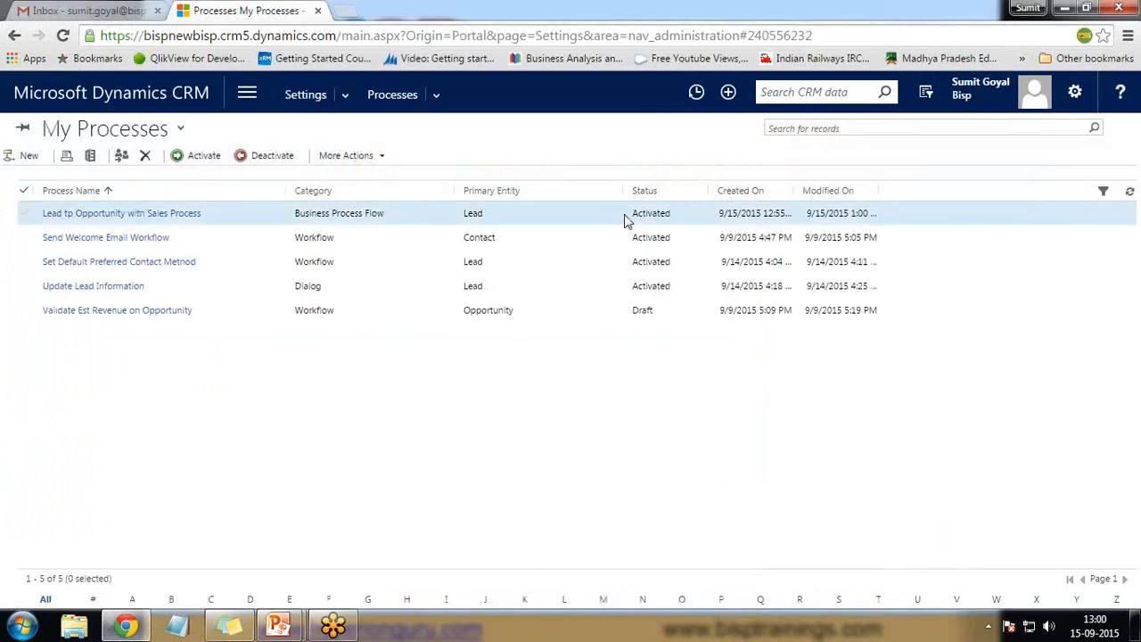
left_click(119, 170)
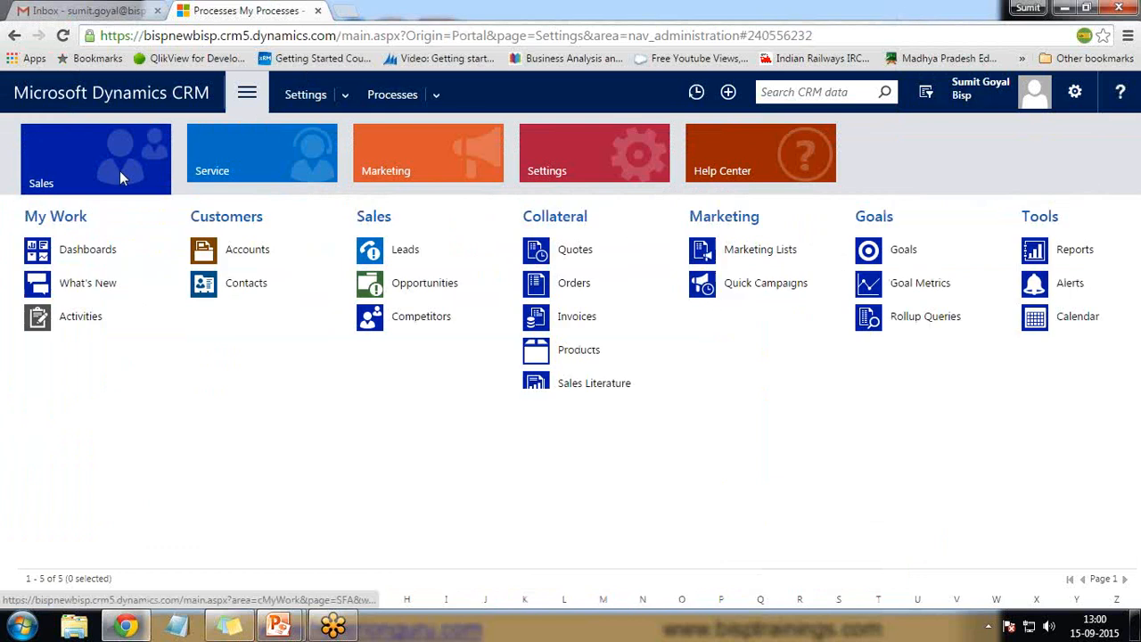
left_click(398, 251)
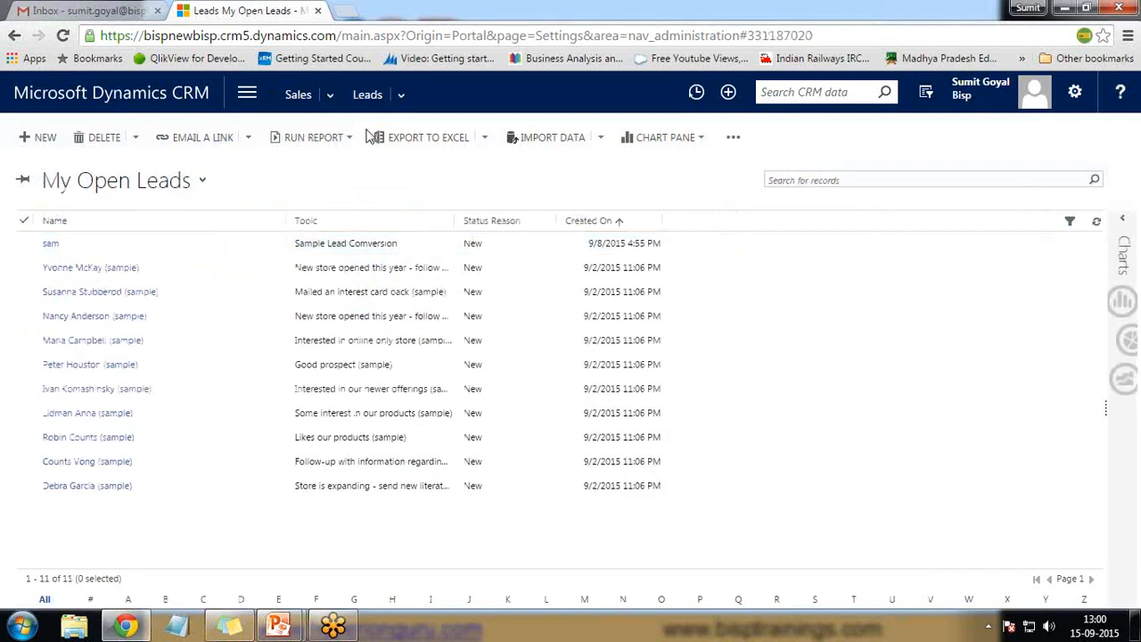
left_click(73, 249)
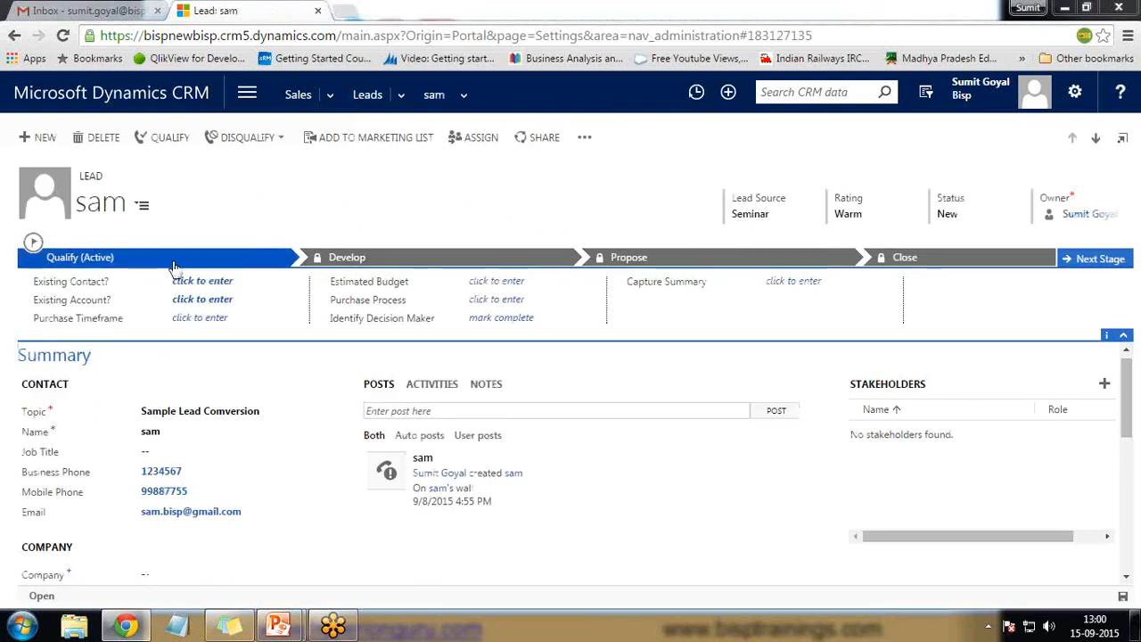
Switch the lead's business process flow to "Lead tp Opportunity with Sales Process"
left_click(585, 139)
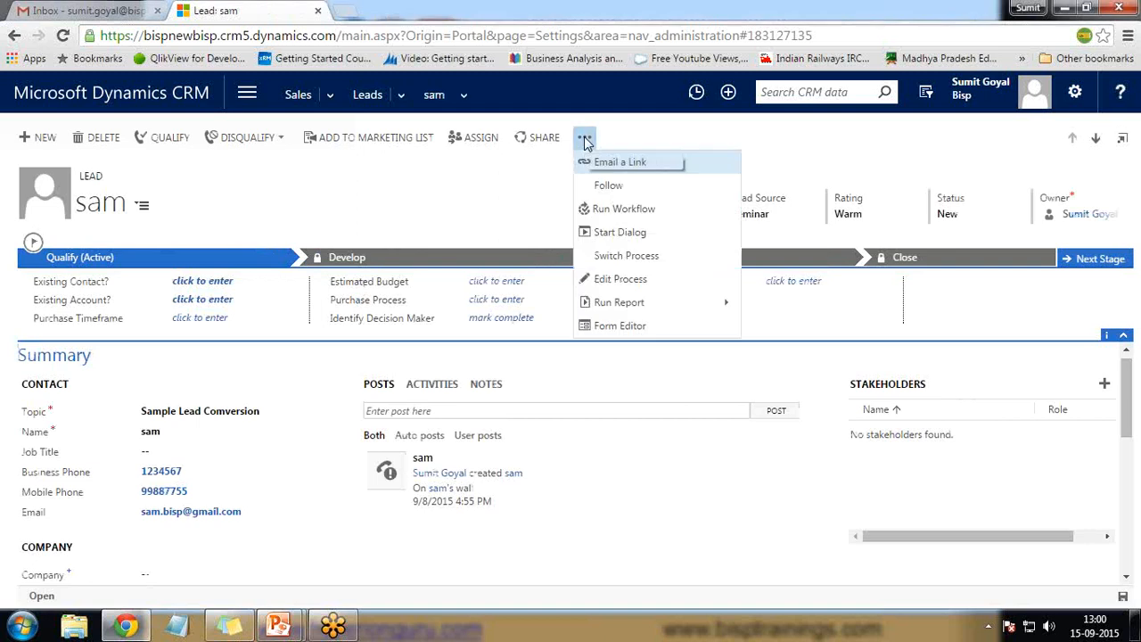
left_click(615, 260)
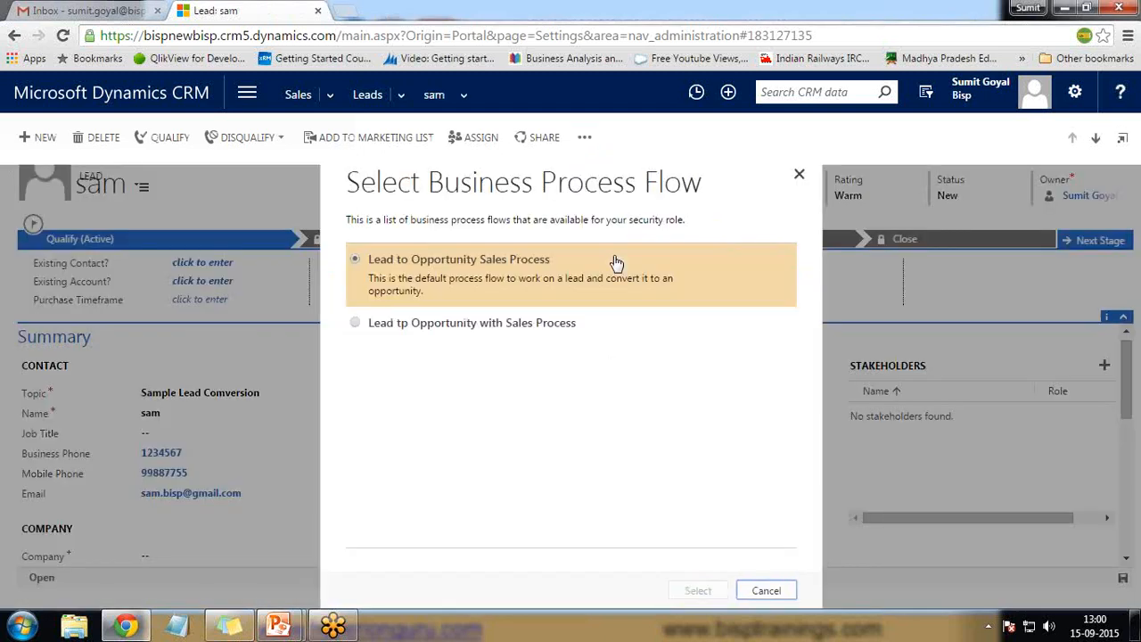
left_click(356, 326)
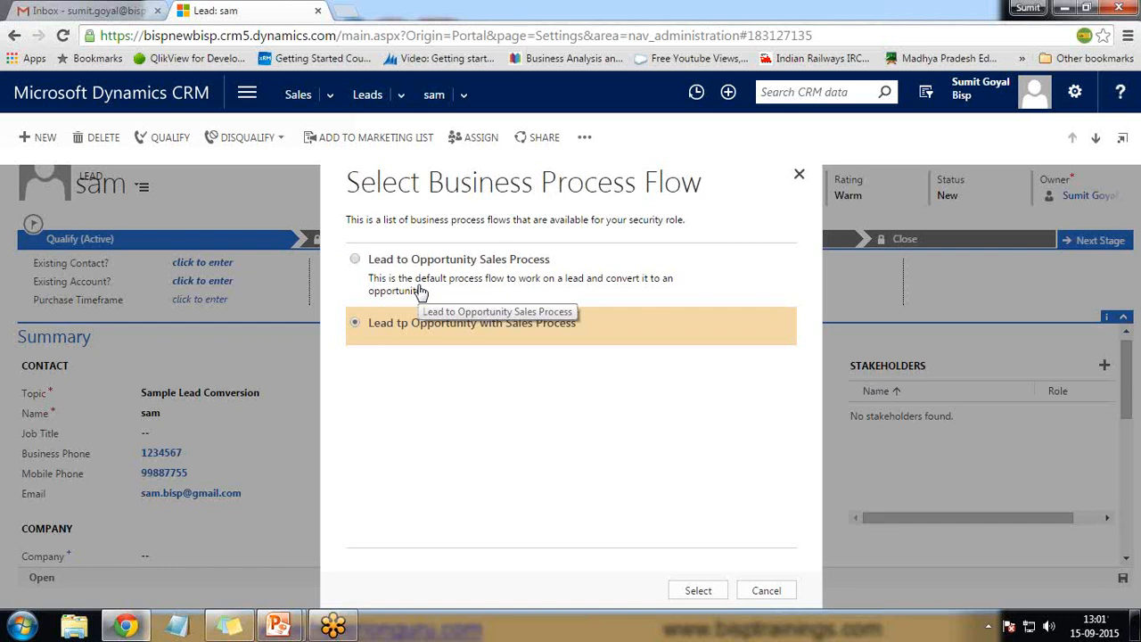
left_click(695, 593)
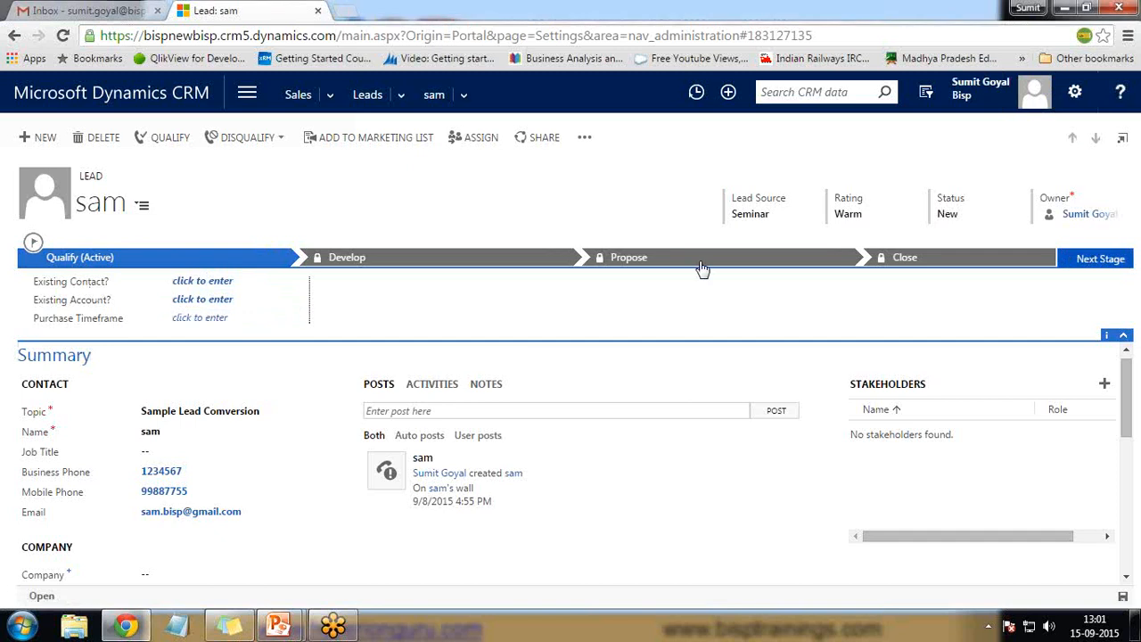
Examine the steps of the Develop, Propose and Close stages on the lead, then return to Qualify
left_click(353, 262)
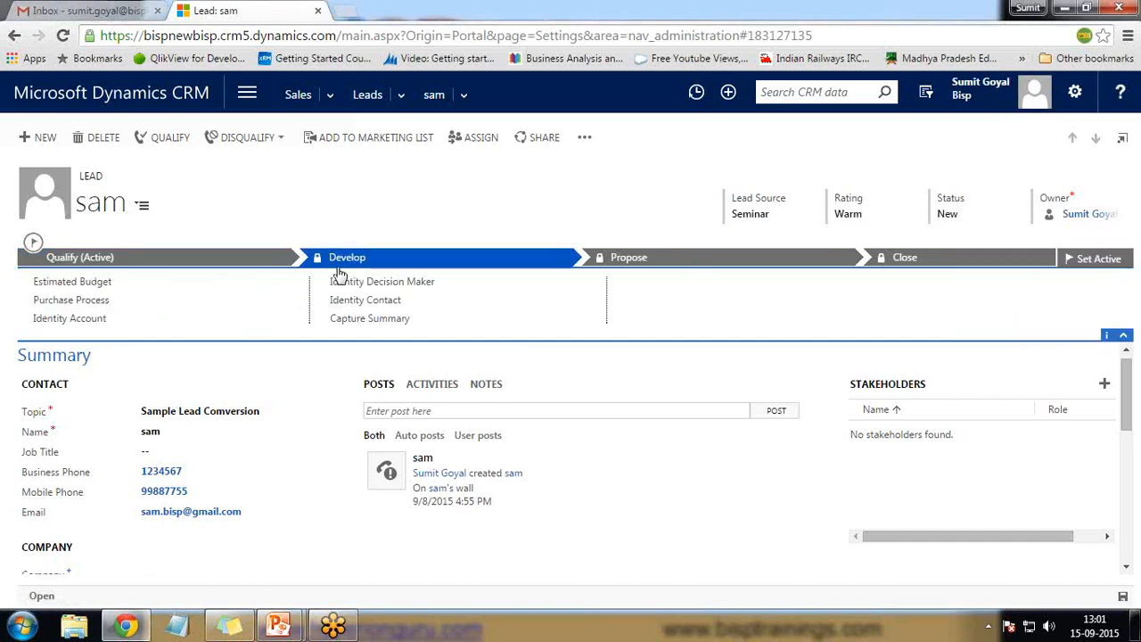
left_click(633, 262)
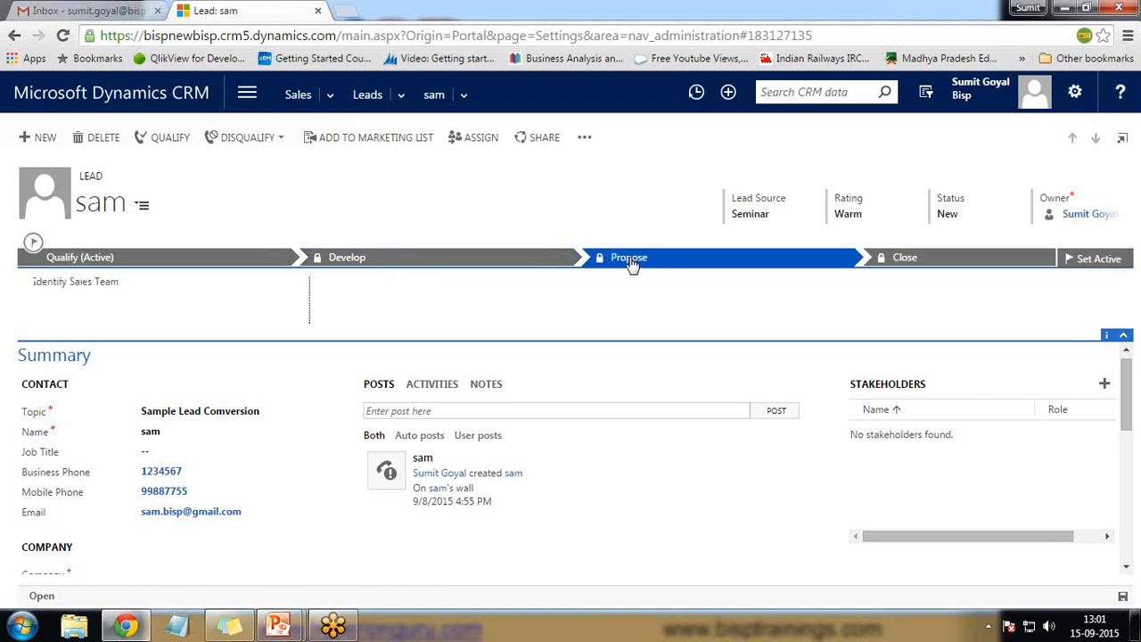
left_click(907, 260)
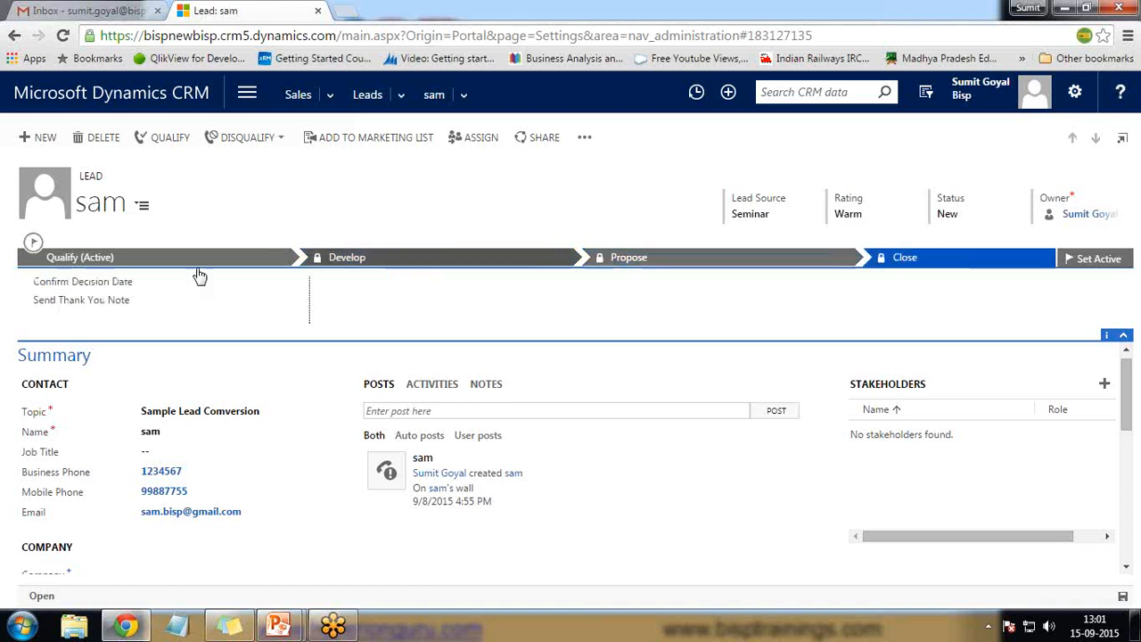
left_click(94, 260)
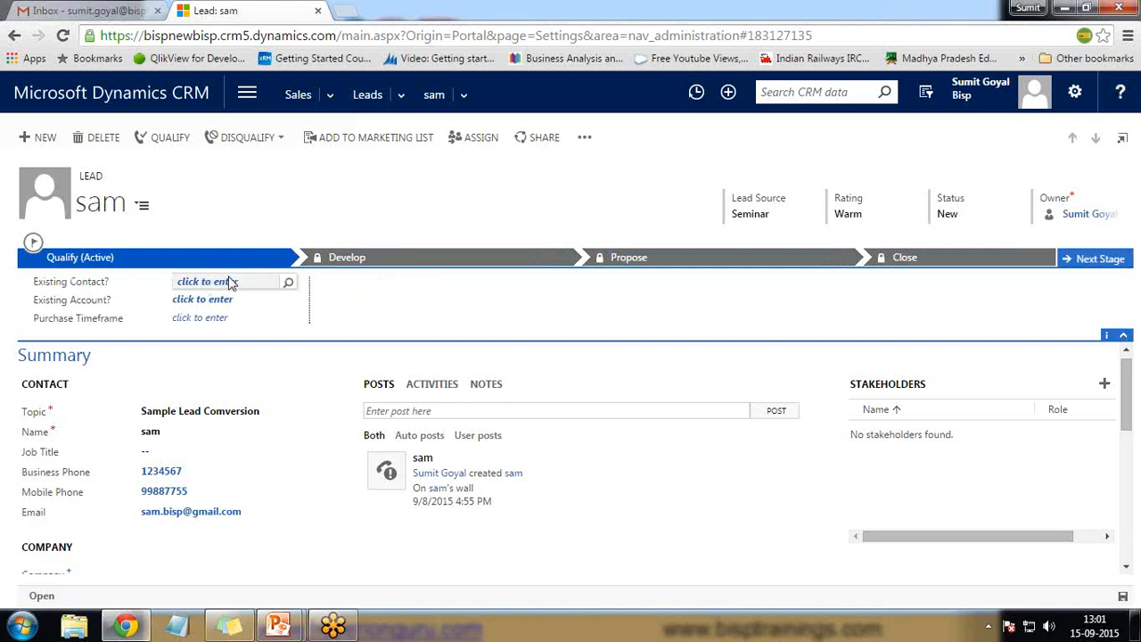
Try the Existing Contact lookup in the Qualify stage and set Purchase Timeframe to Immediate
left_click(287, 283)
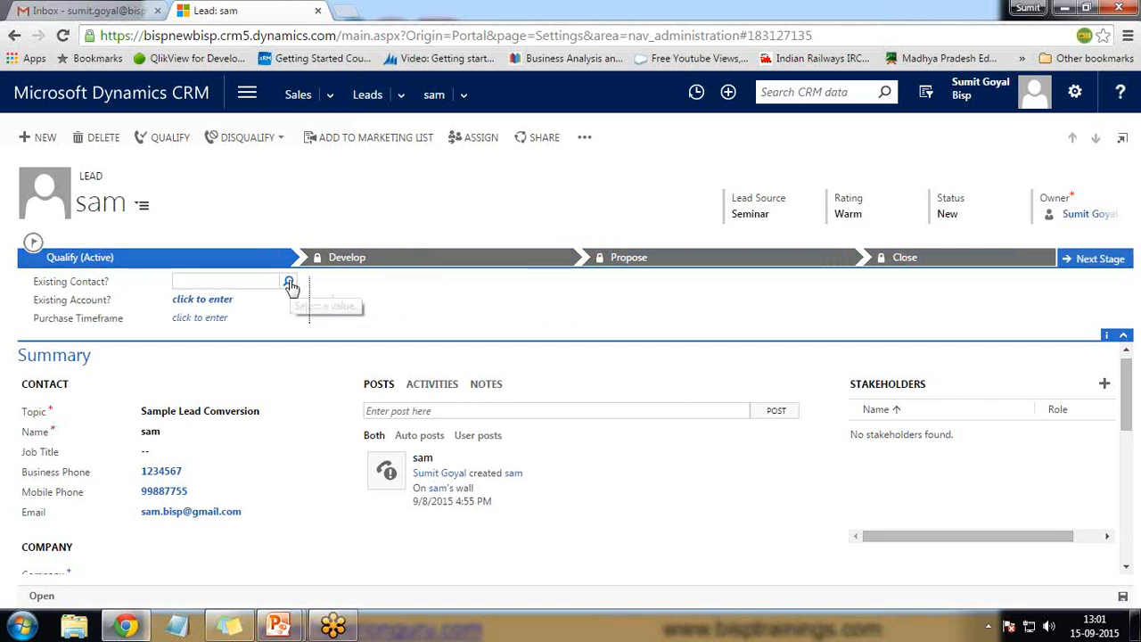
left_click(288, 282)
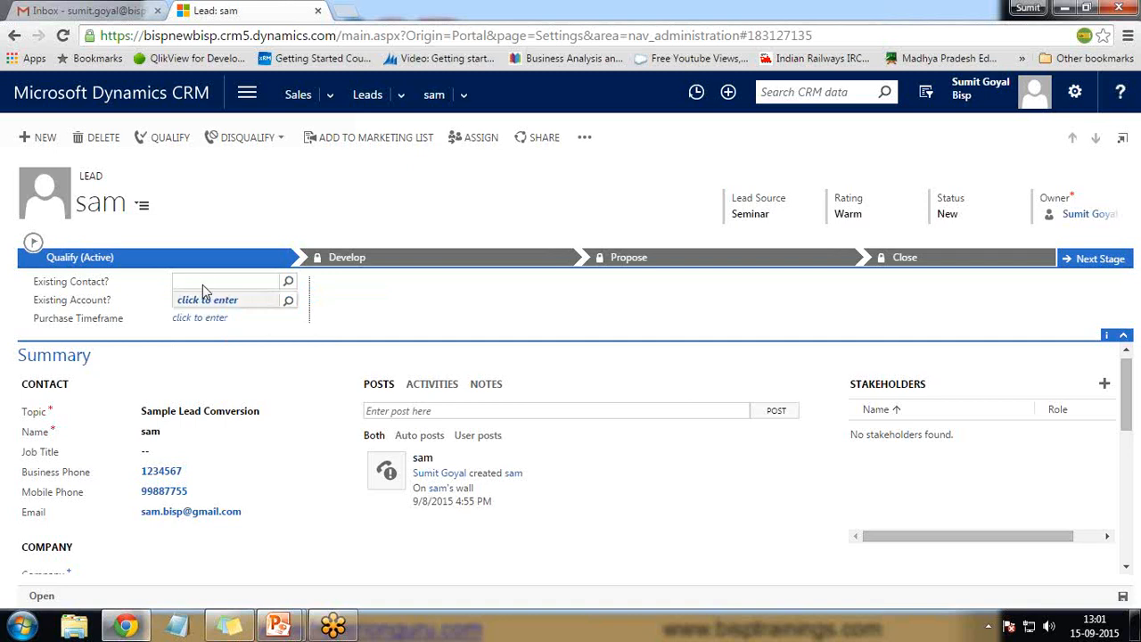
left_click(201, 319)
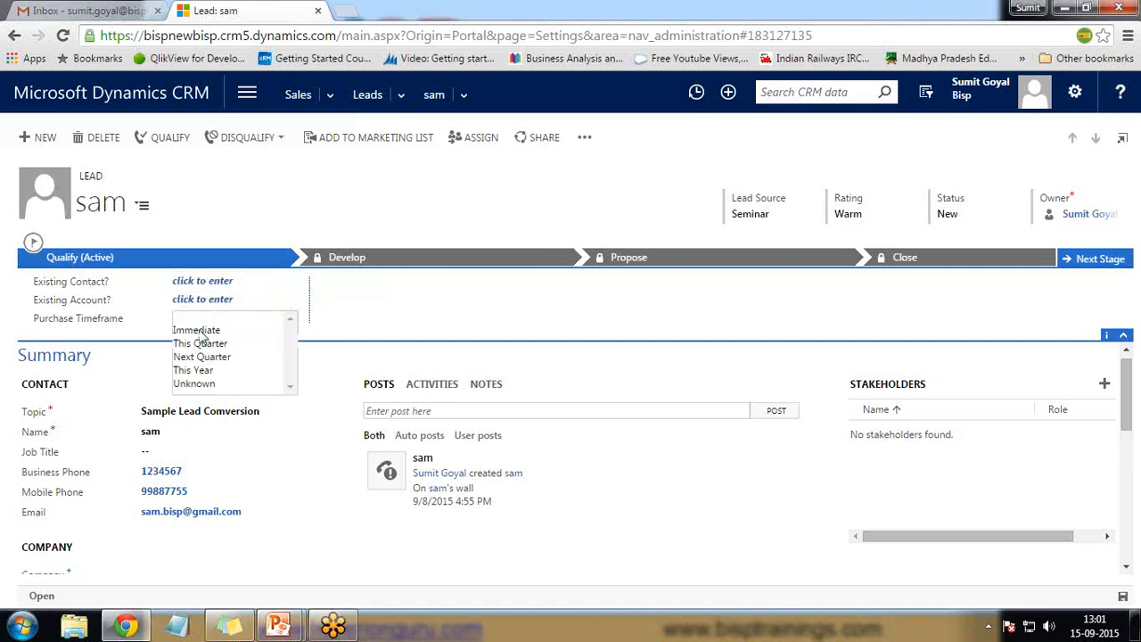
left_click(196, 330)
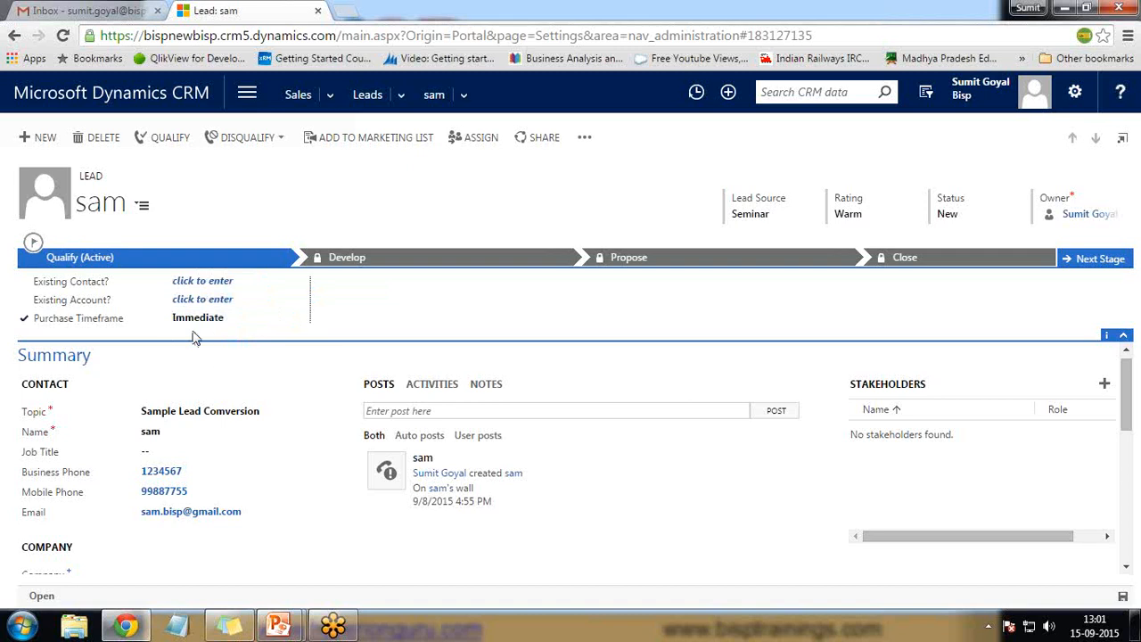
Compare the Develop stage's steps with those of the active Qualify stage on the lead
left_click(346, 259)
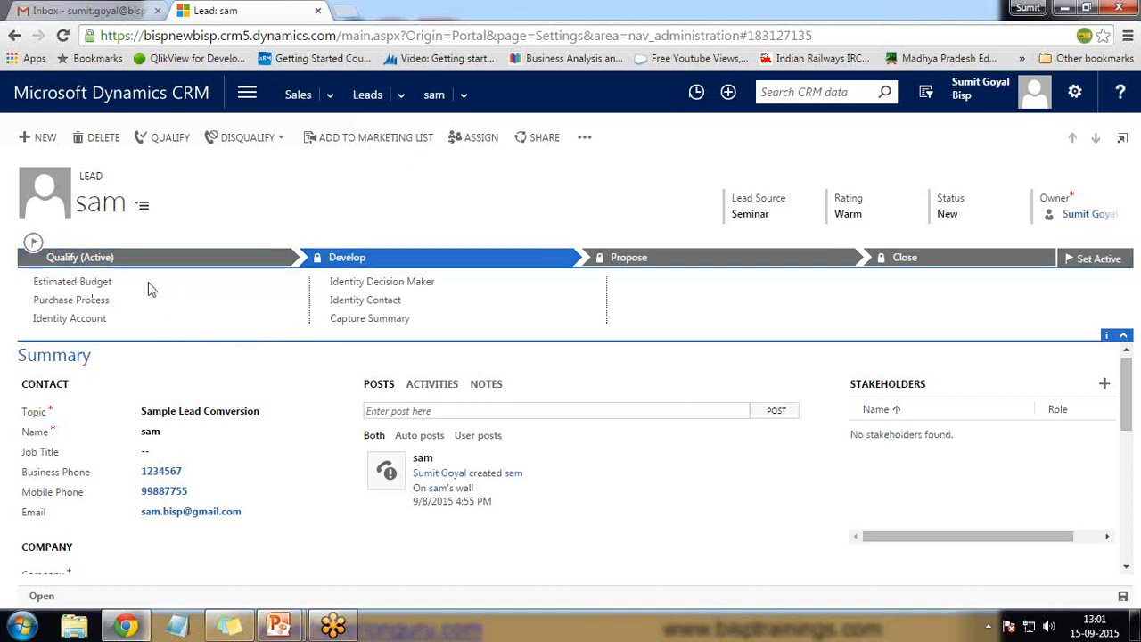
left_click(162, 262)
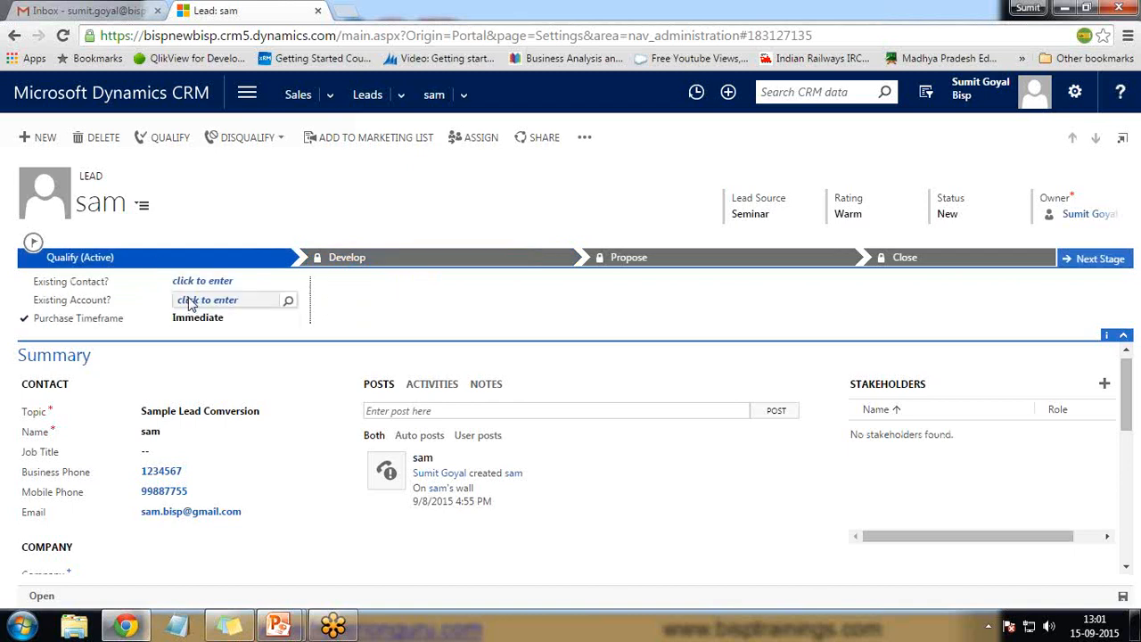
left_click(327, 257)
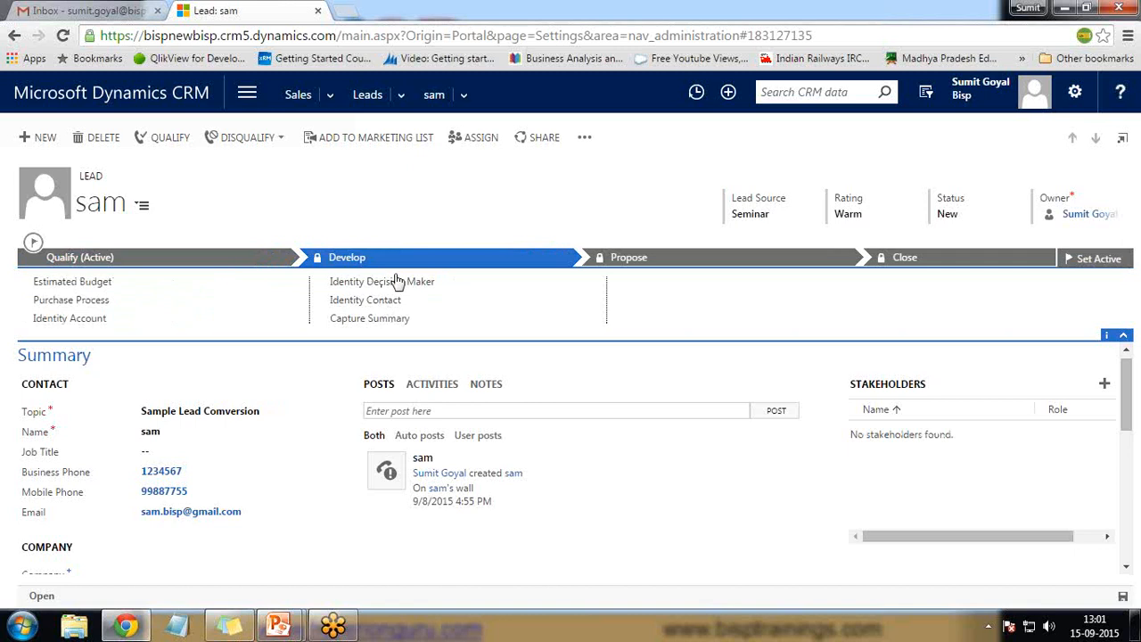
left_click(189, 258)
left_click(405, 257)
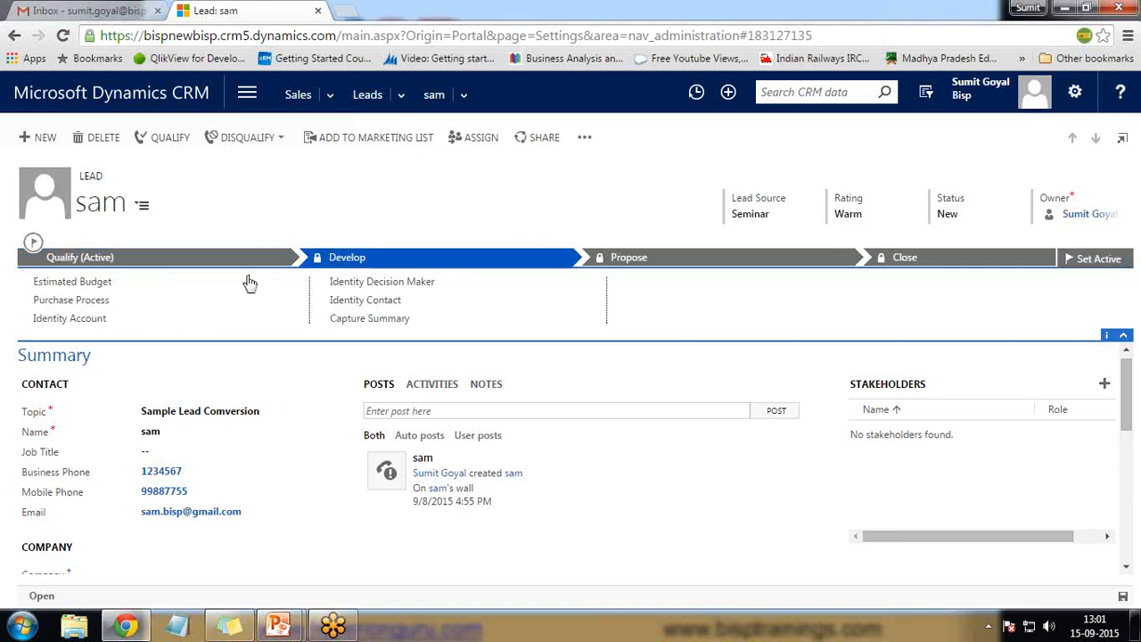
left_click(223, 258)
Switch to the PowerPoint slide show and go back to its title slide
mouse_move(279, 624)
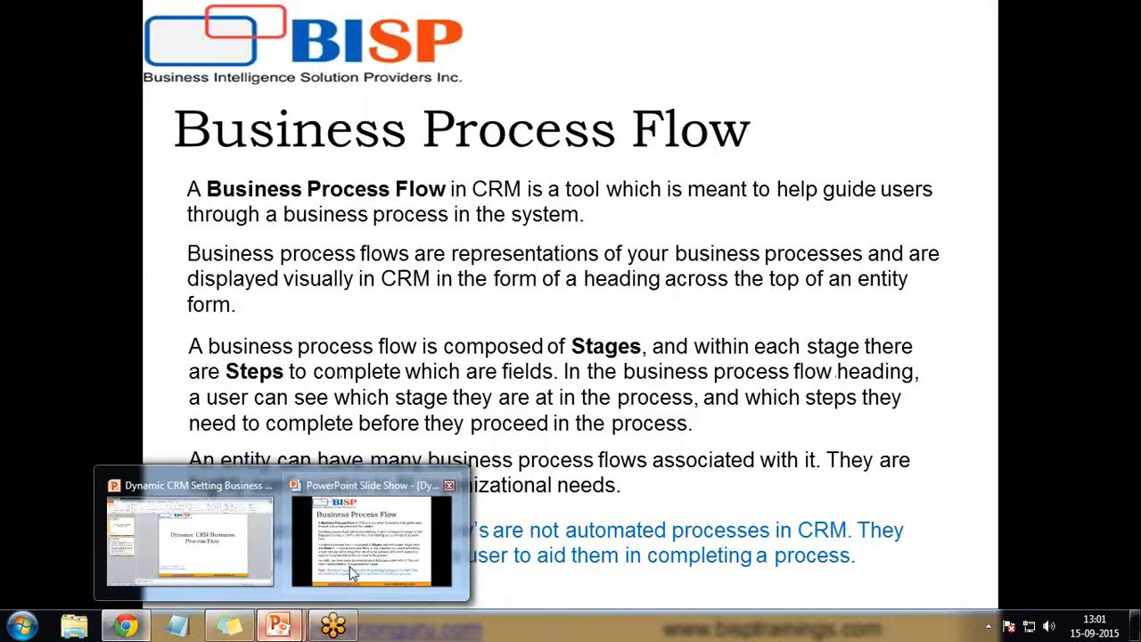
left_click(352, 568)
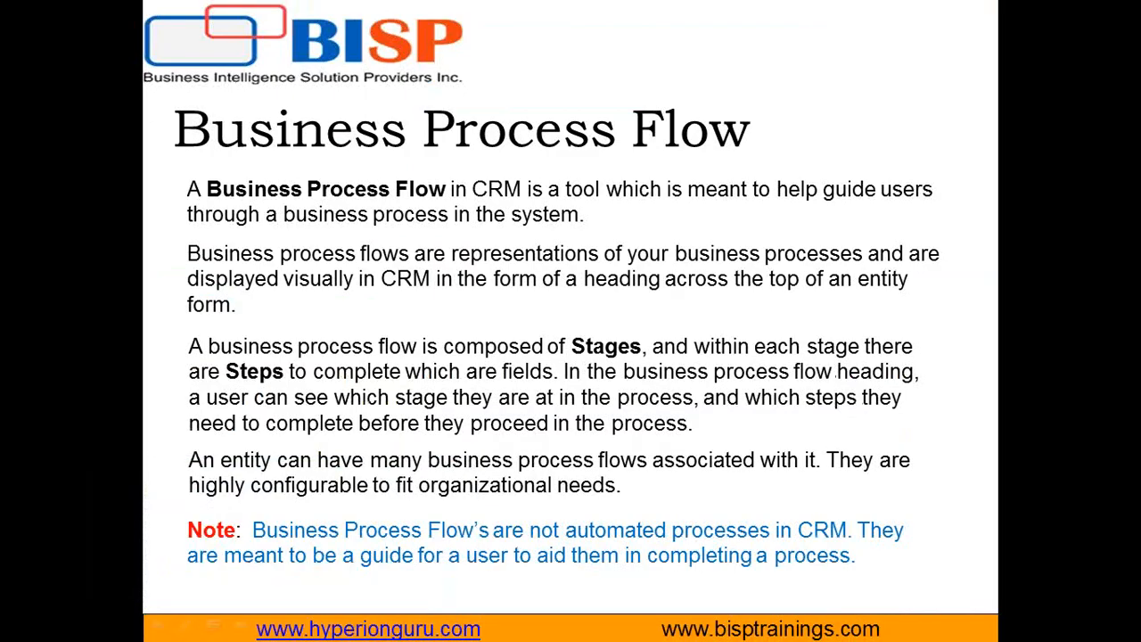
key("Left")
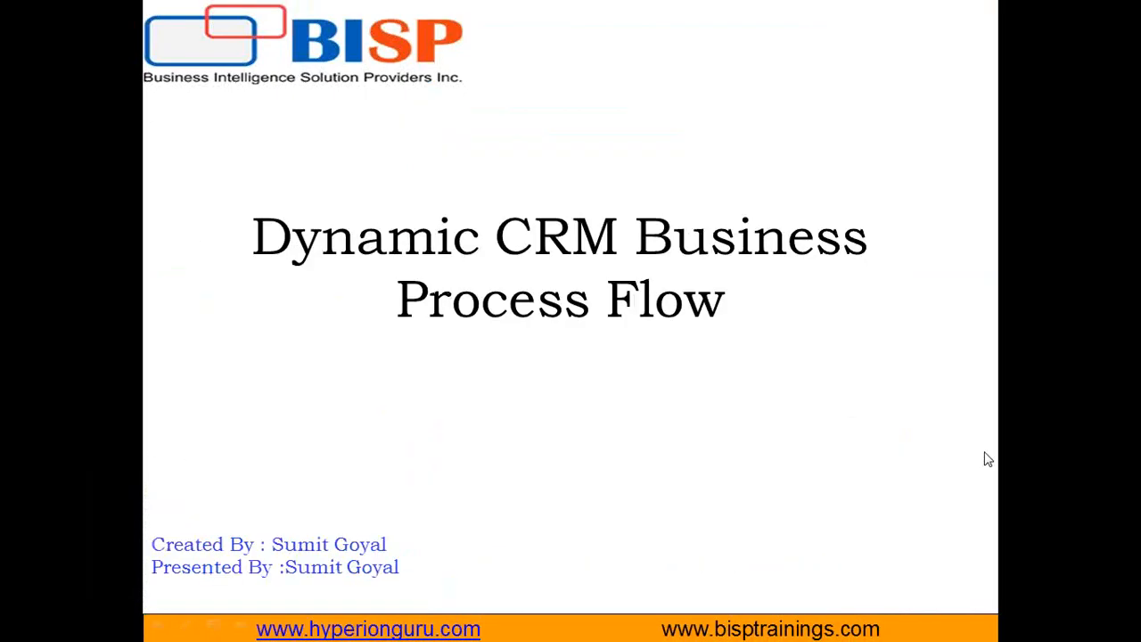